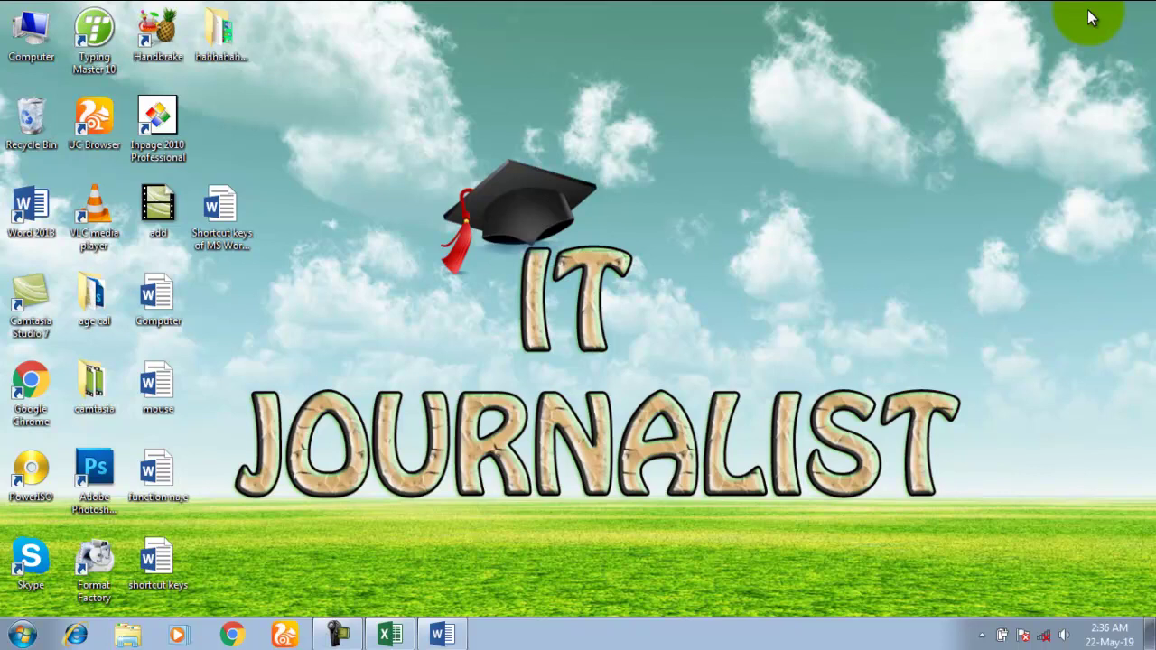
Restore the 'Shortcut keys of MS Word and its usage' document window from the taskbar
click(437, 636)
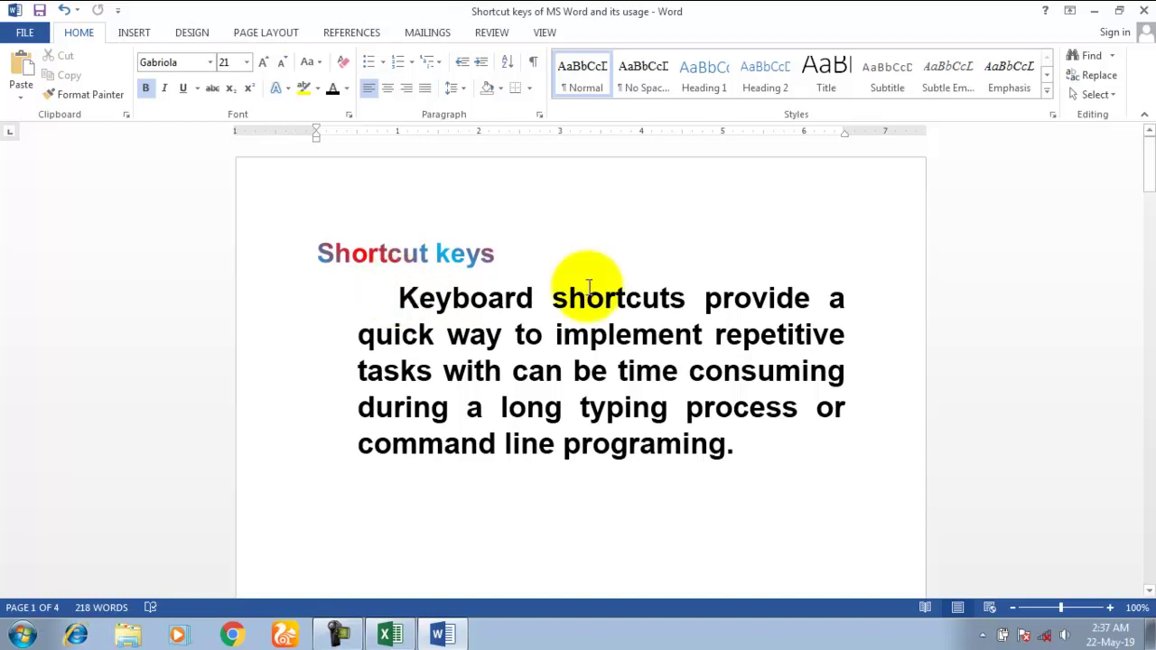
Scroll to page 2's shortcut list, from CTRL + A = Select text through CTRL + F = Find
mouse_move(1147, 160)
mouse_down()
mouse_move(1151, 289)
mouse_move(1152, 271)
mouse_up()
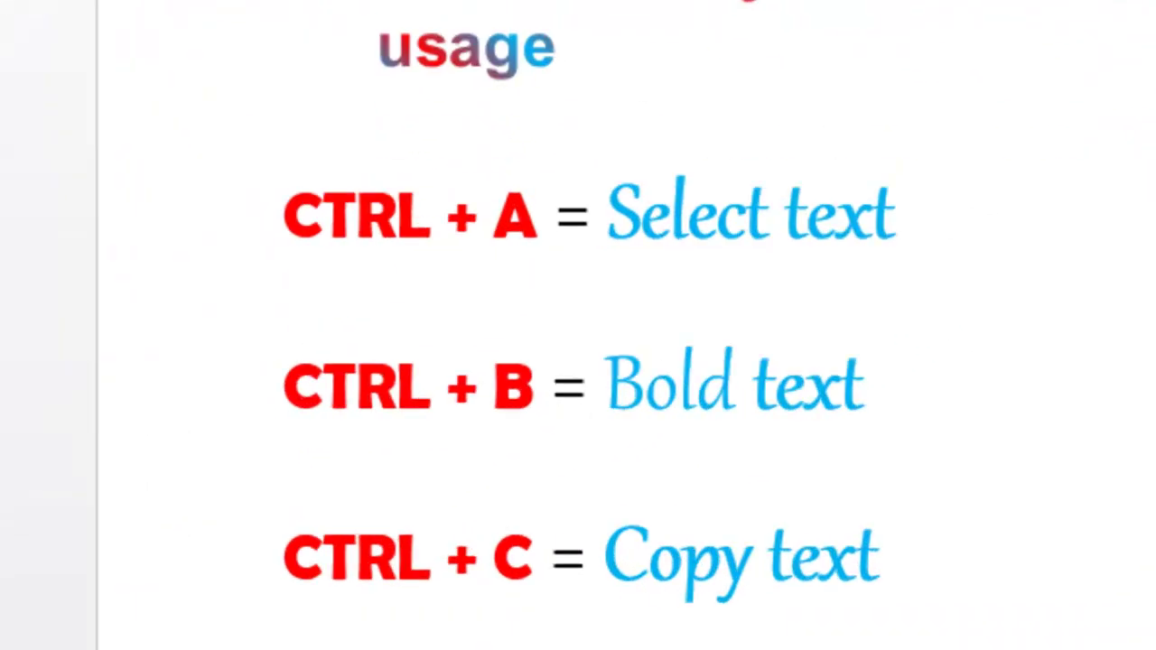
scroll(578, 406, down, 4)
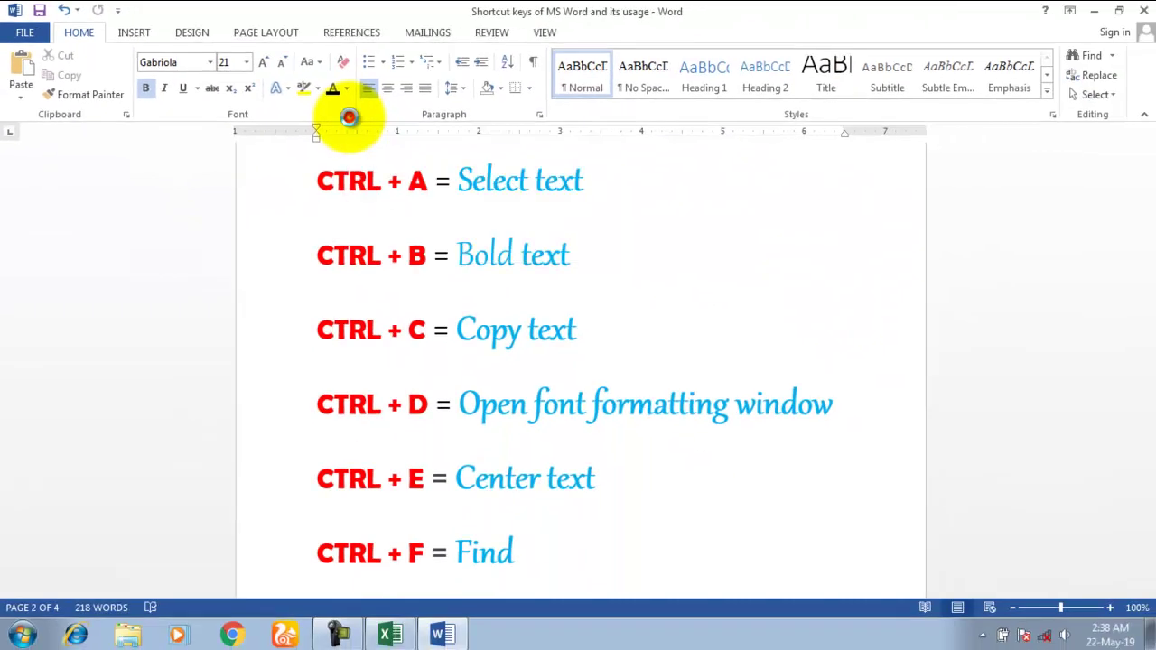
click(352, 116)
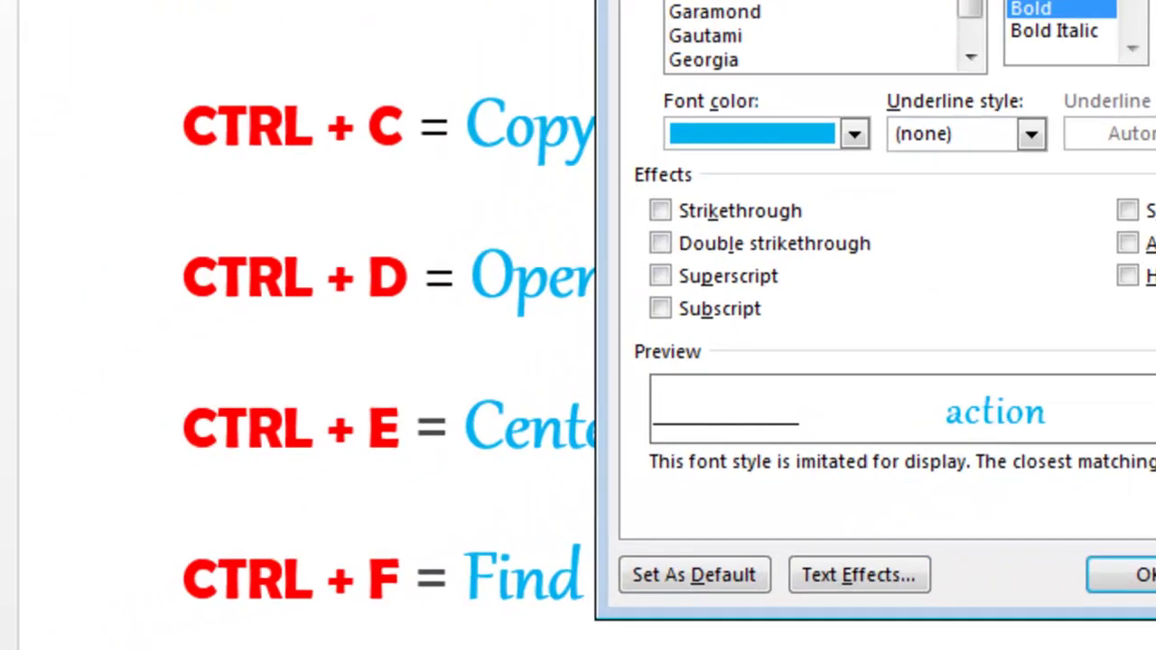
click(870, 36)
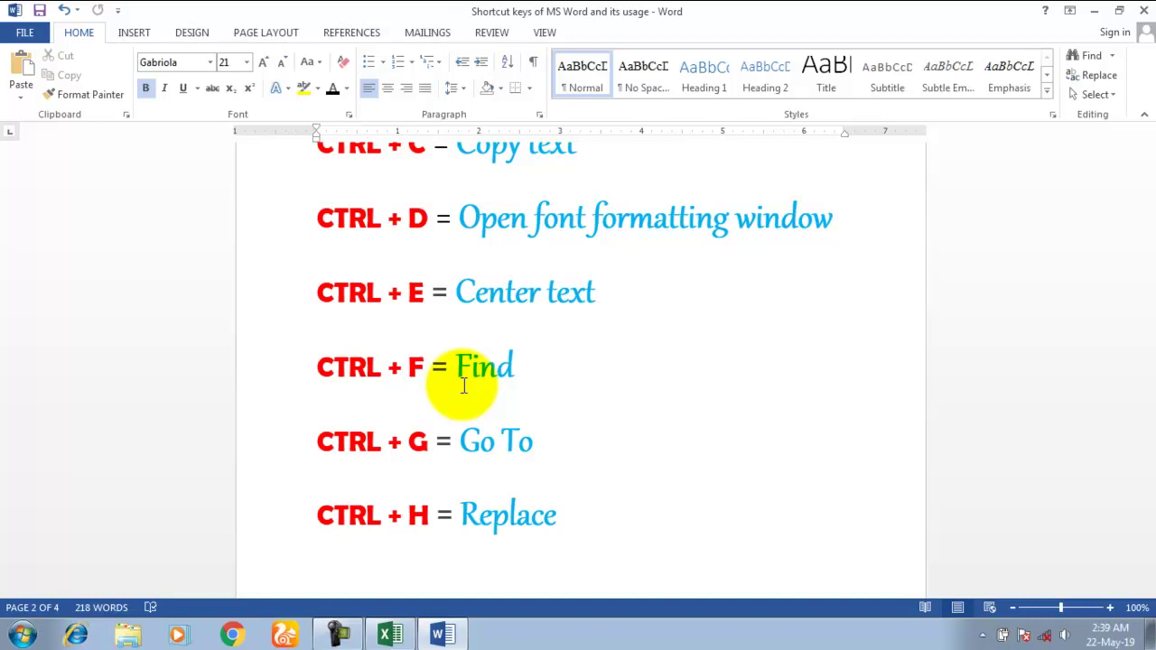
key(ctrl+f)
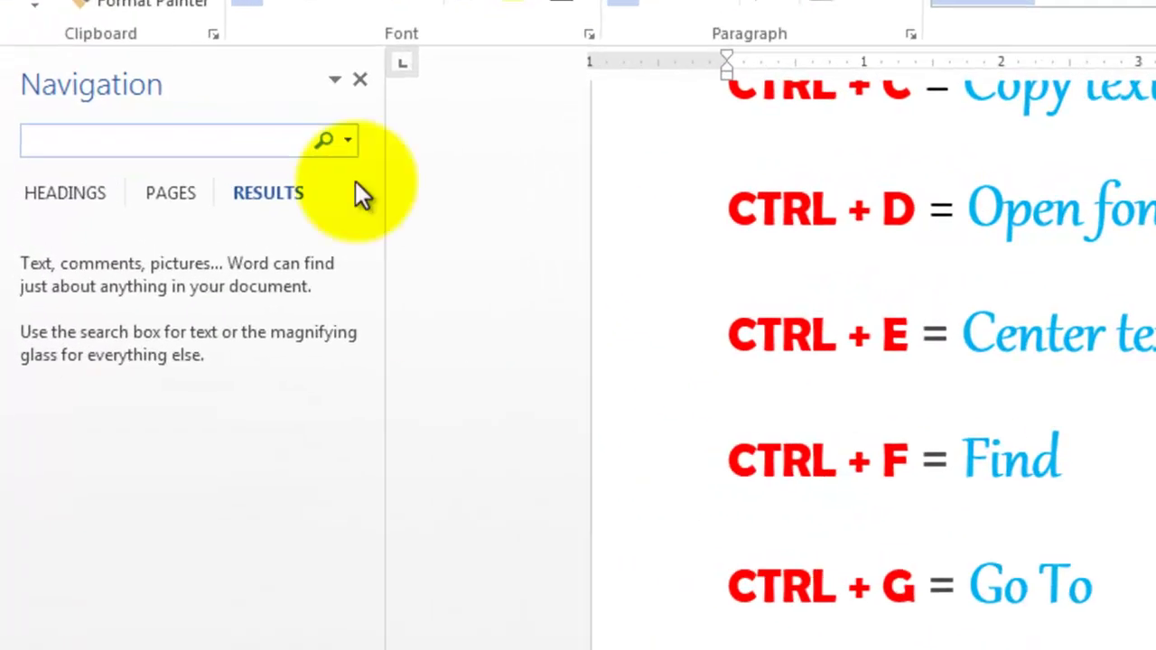
click(362, 80)
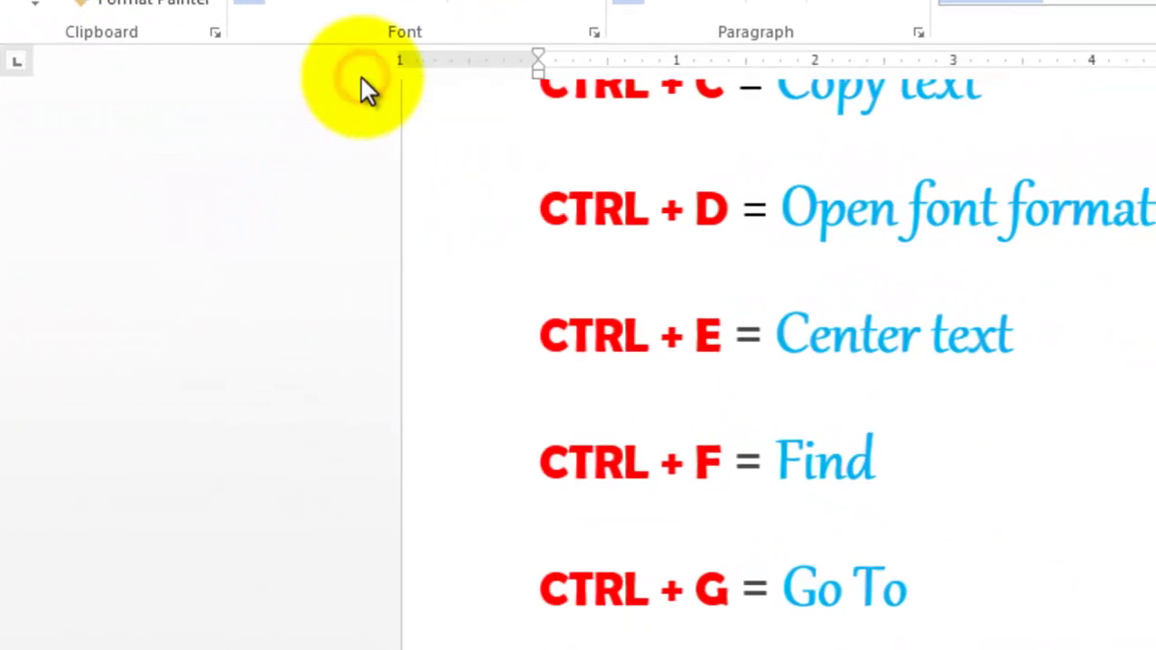
scroll(1096, 383, down, 3)
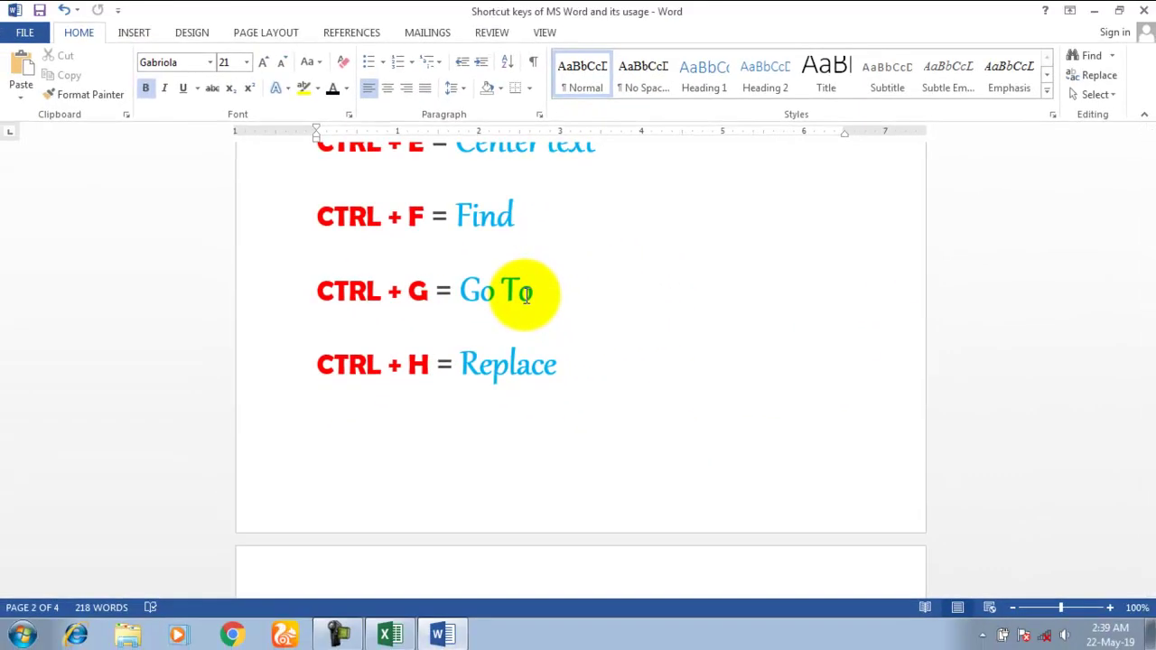
click(555, 296)
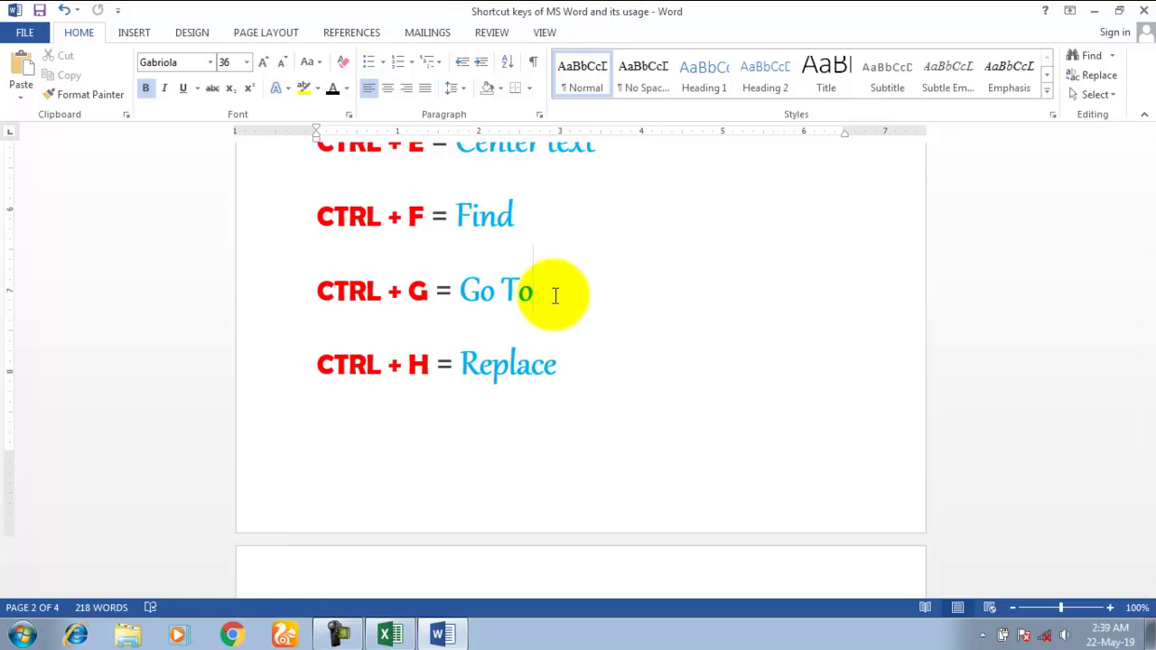
key(ctrl+g)
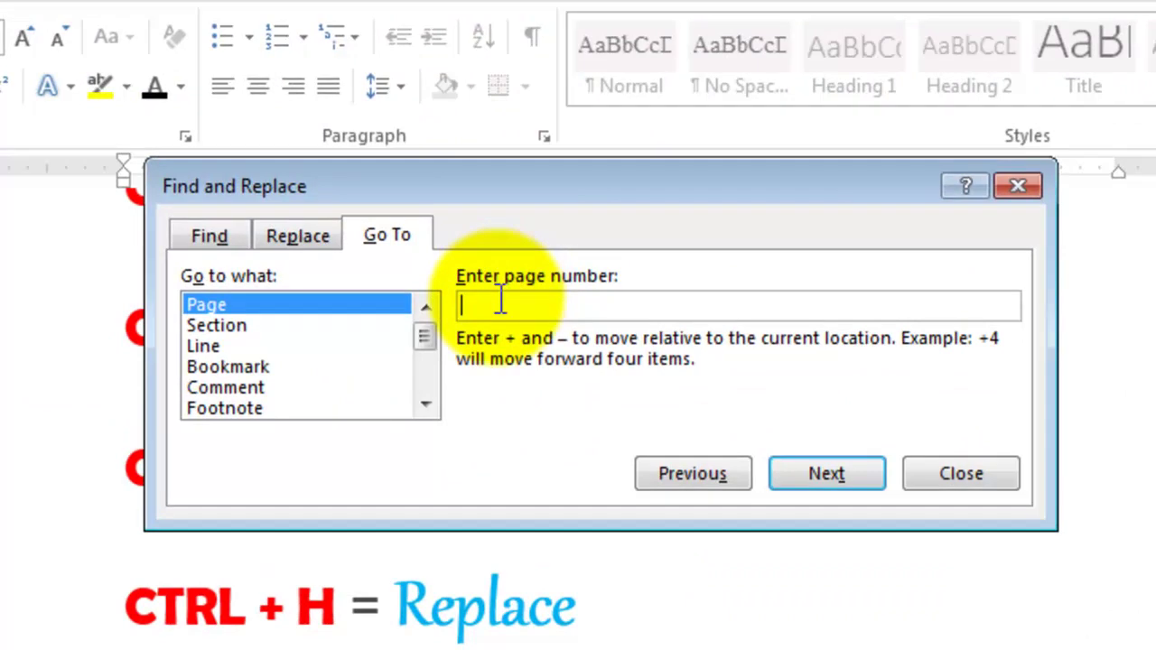
click(499, 300)
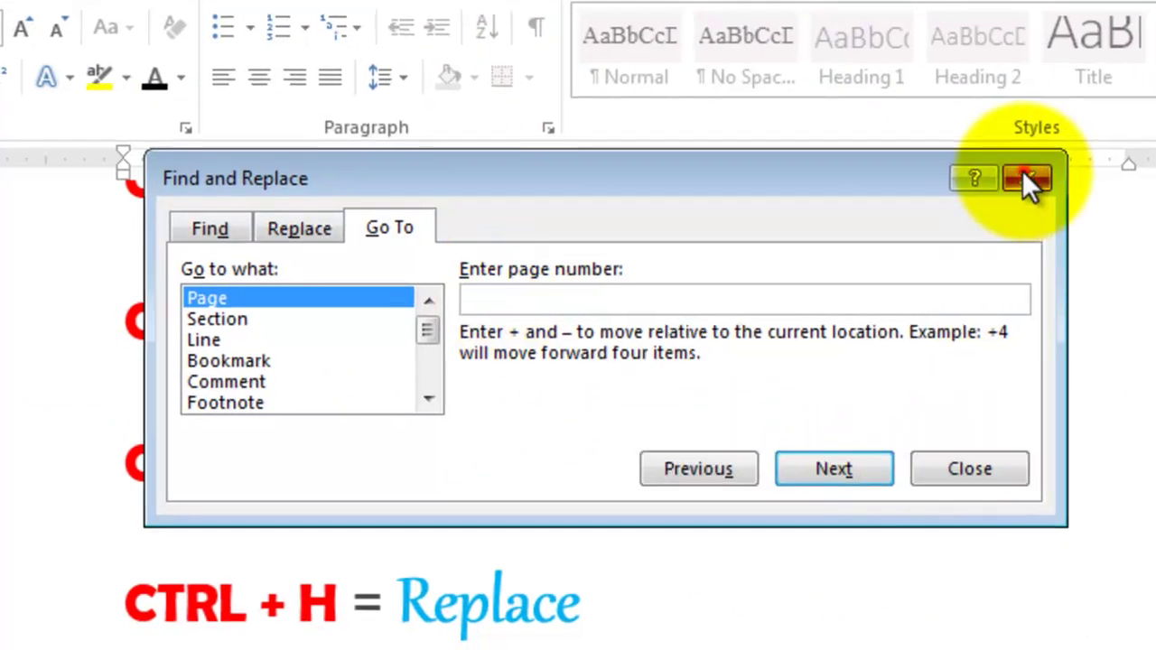
click(1028, 181)
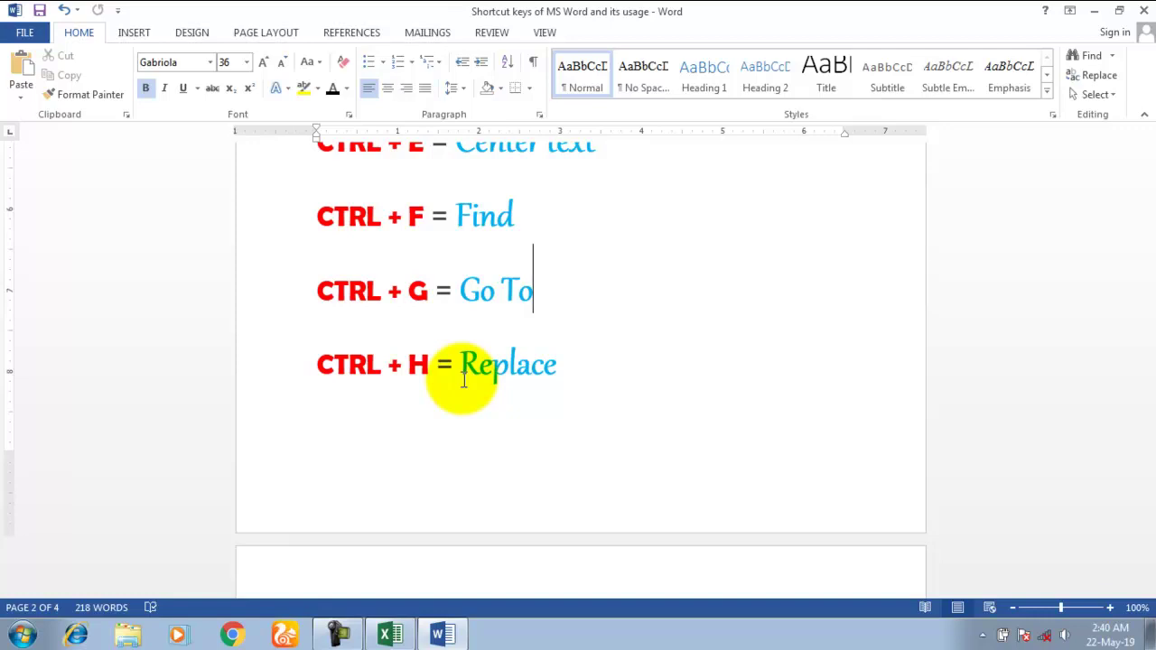
Create a new document with Ctrl+N and fill it with sample text using =rand()
key(ctrl+n)
text(=rand())
key(Return)
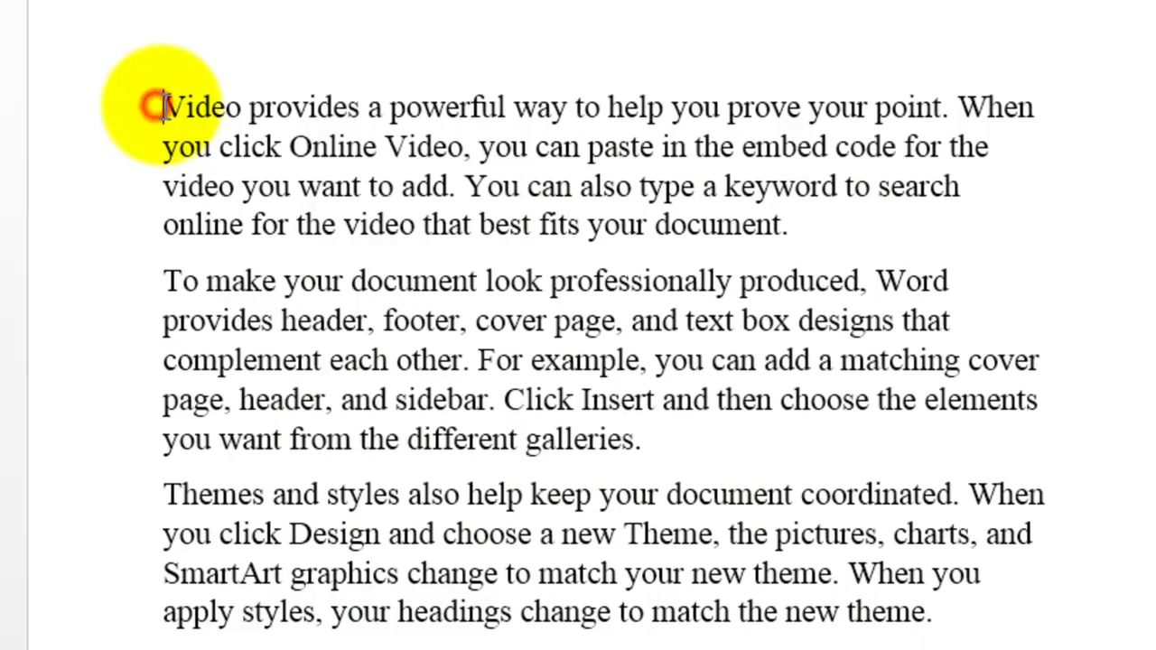
Select and then deselect the word Video, then bring up Find and Replace with Ctrl+H
drag(256, 184, 319, 191)
drag(231, 117, 243, 117)
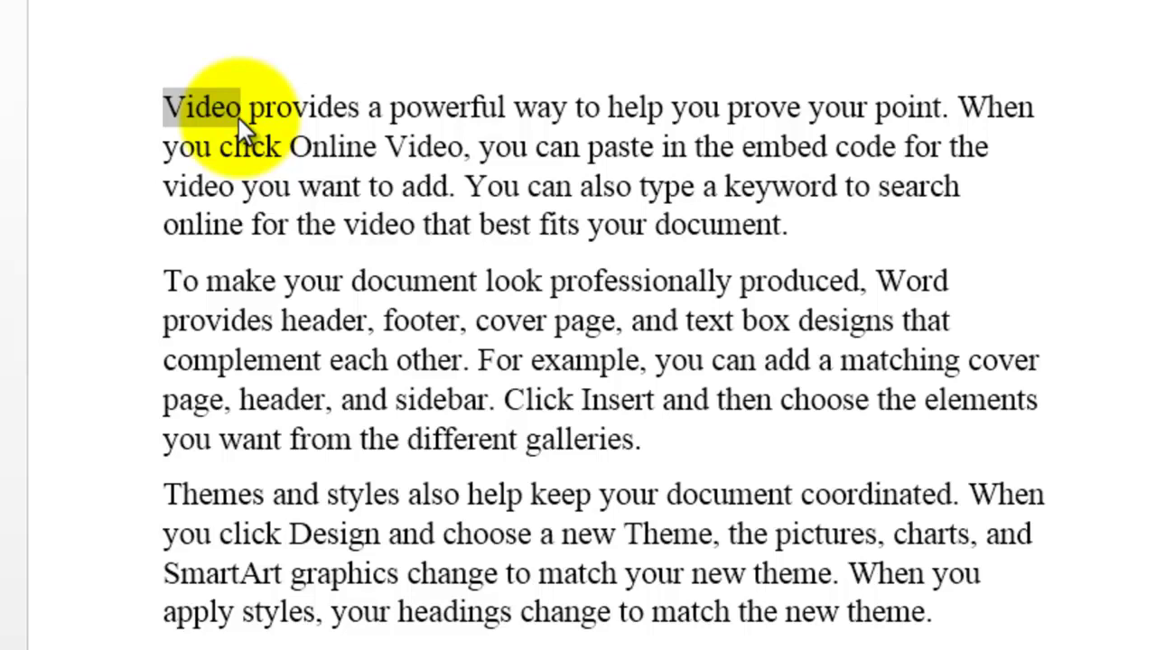
click(288, 146)
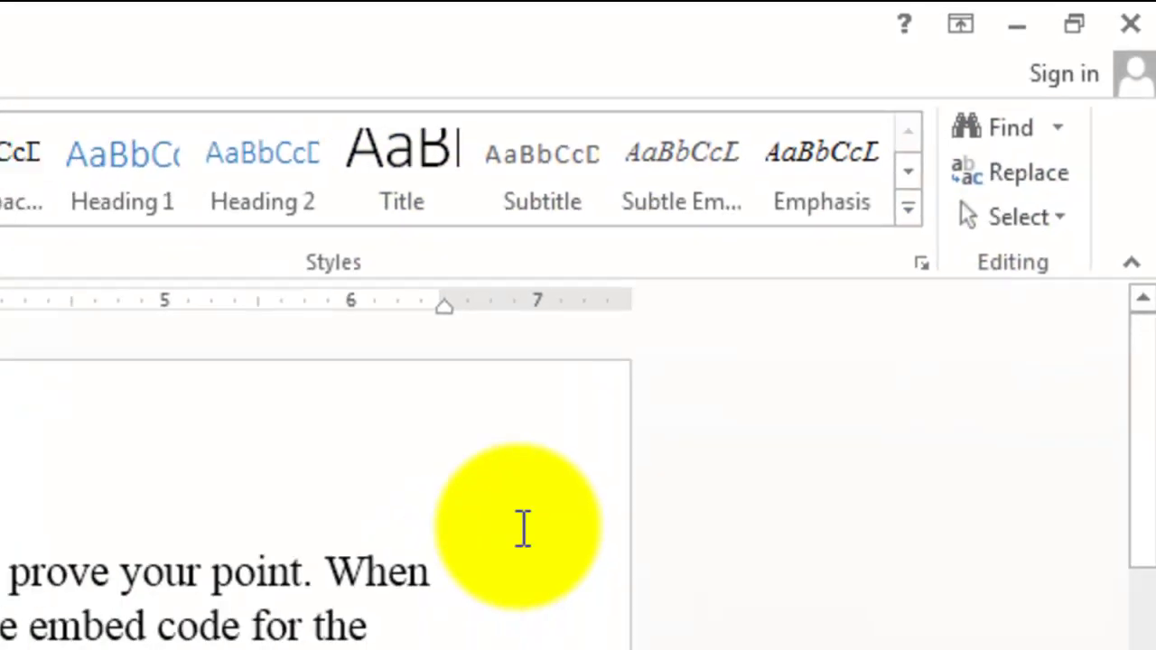
key(ctrl+h)
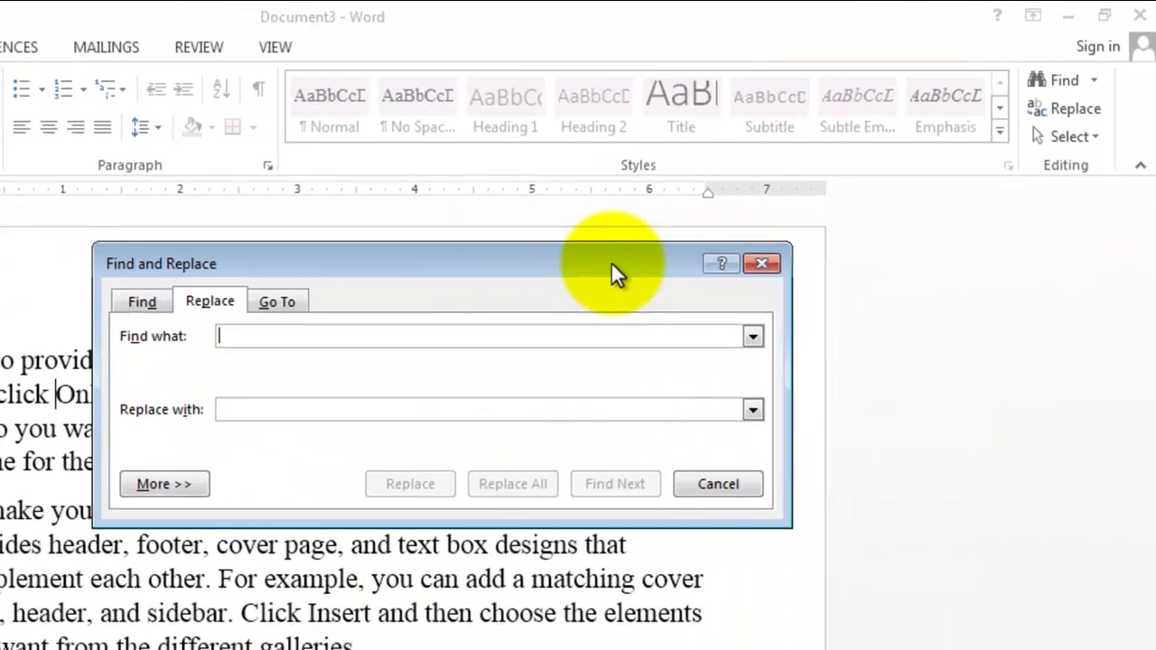
Replace all 8 occurrences of 'video' with 'audio' and close the Replace window
drag(611, 264, 713, 227)
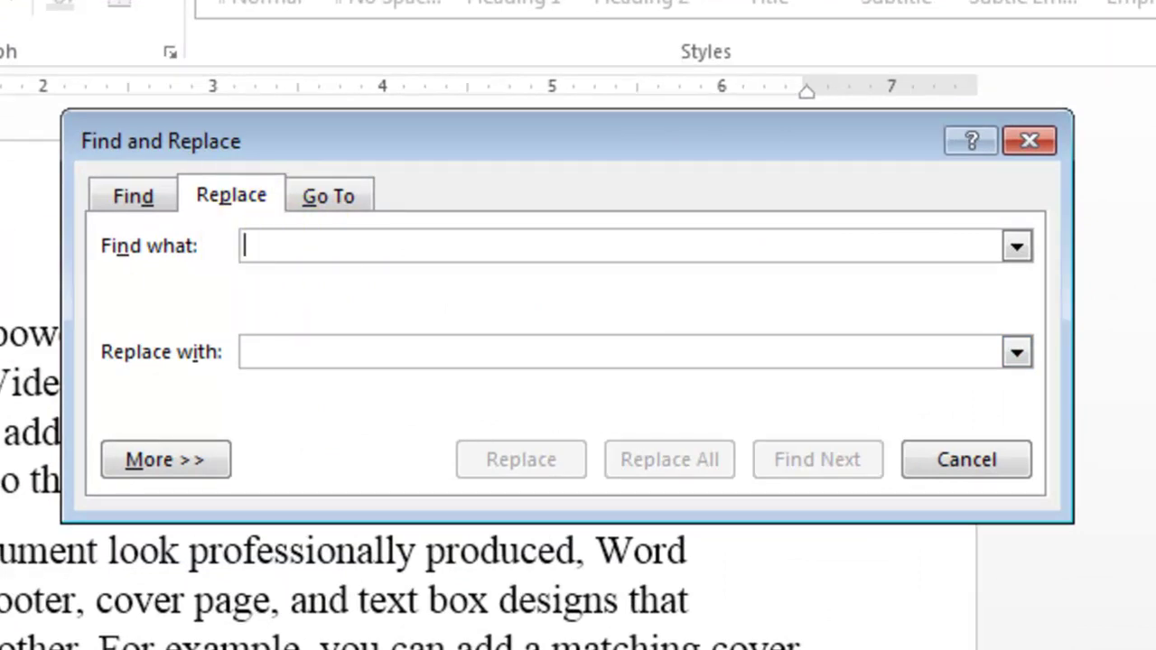
text(video)
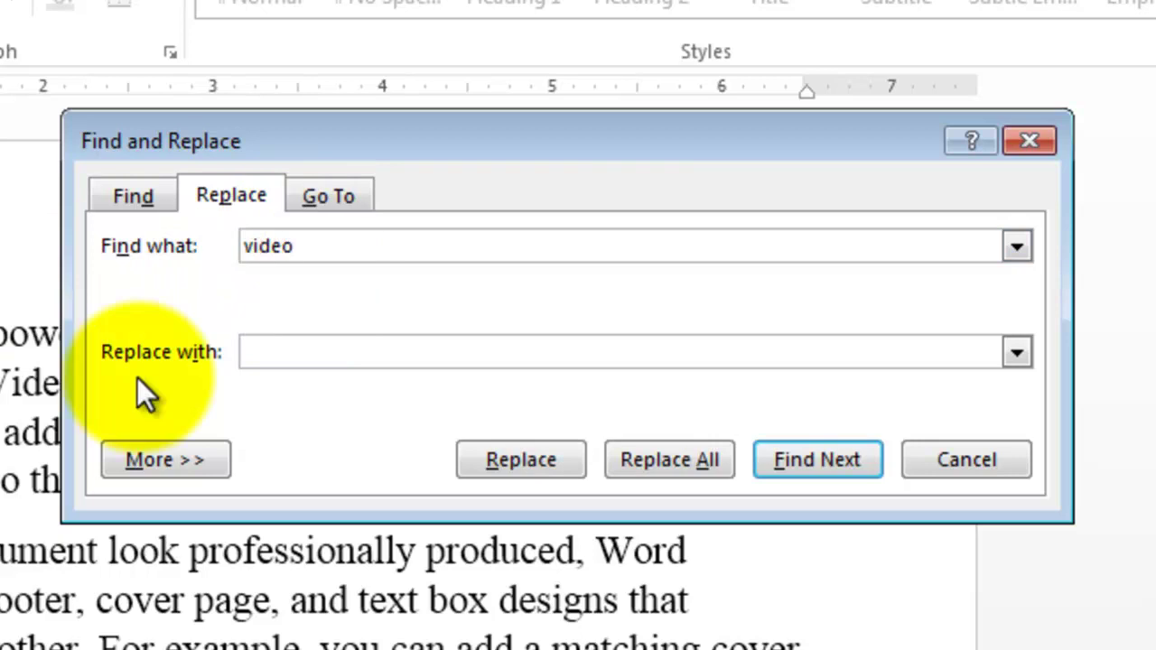
click(263, 357)
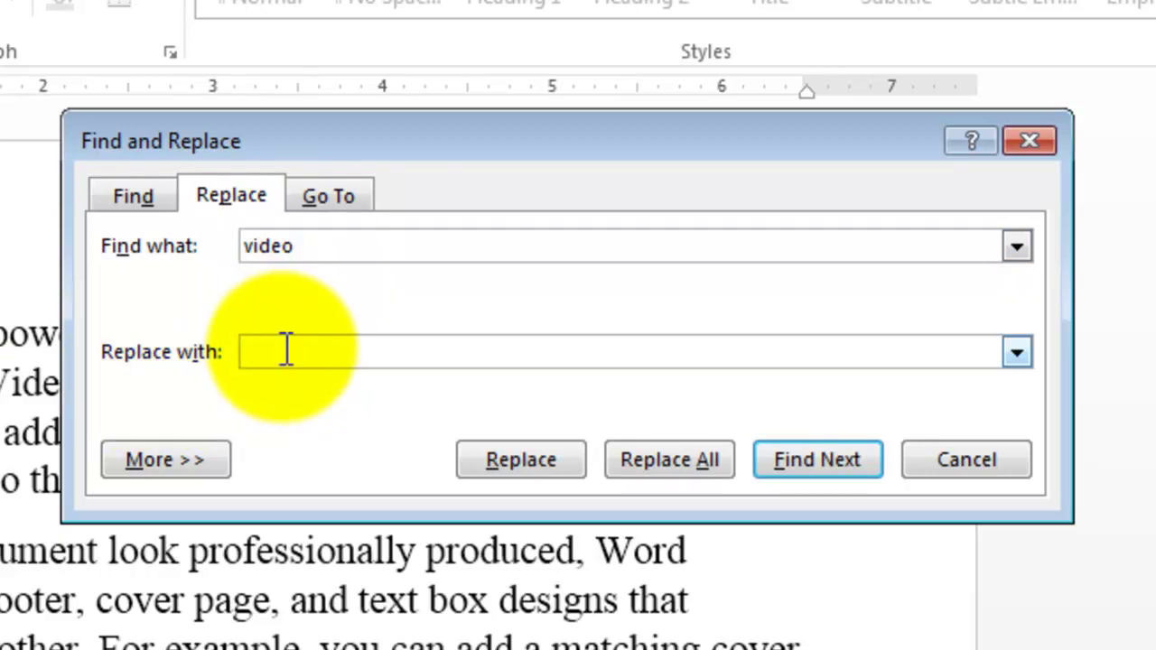
click(285, 350)
text(audio)
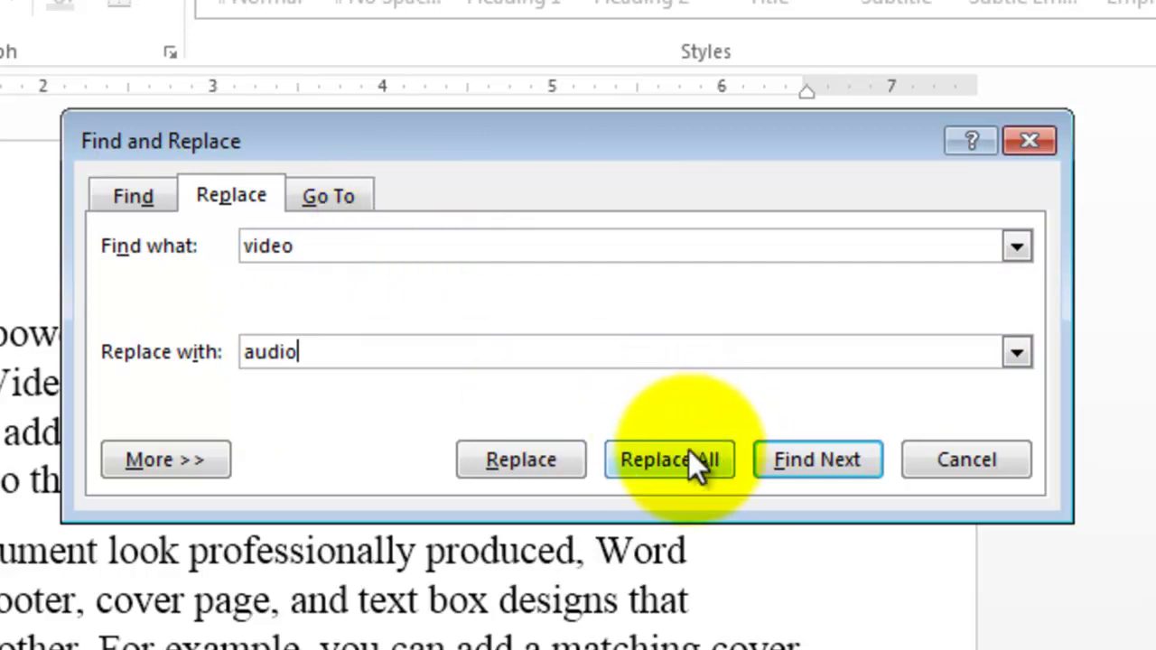
click(664, 459)
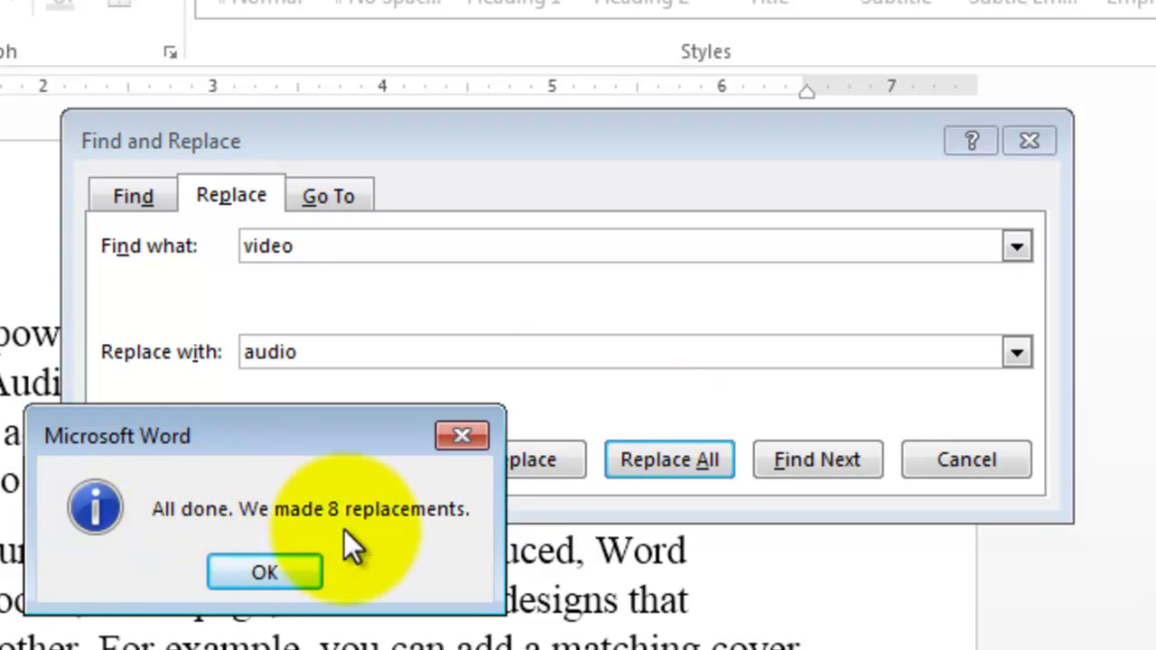
click(462, 438)
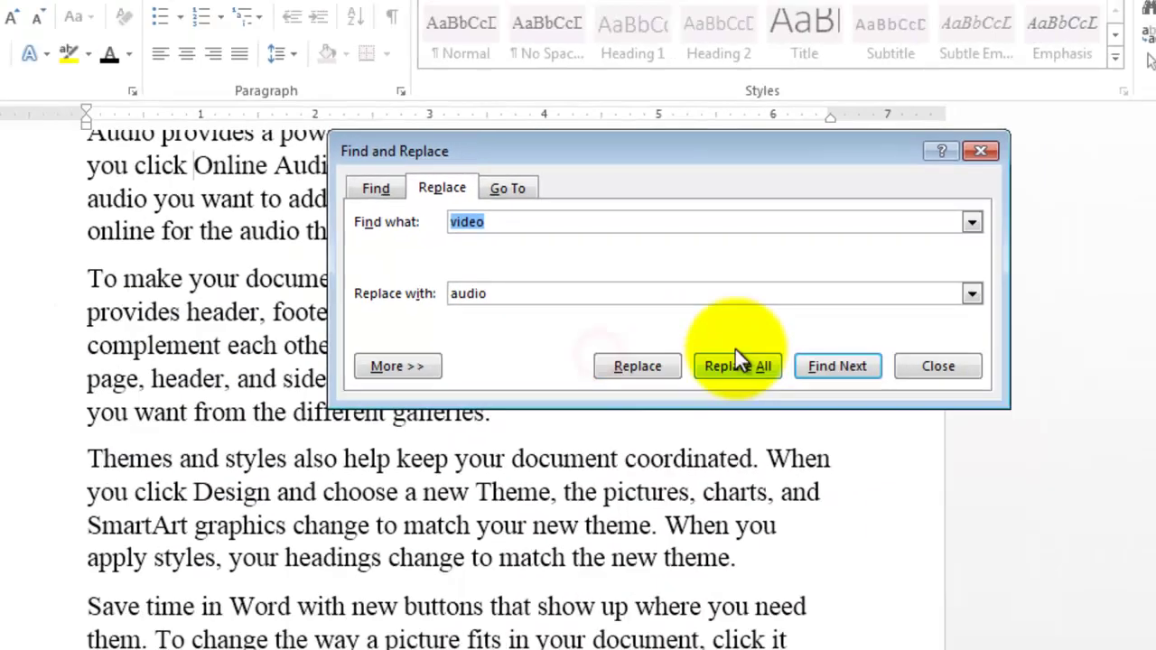
click(951, 160)
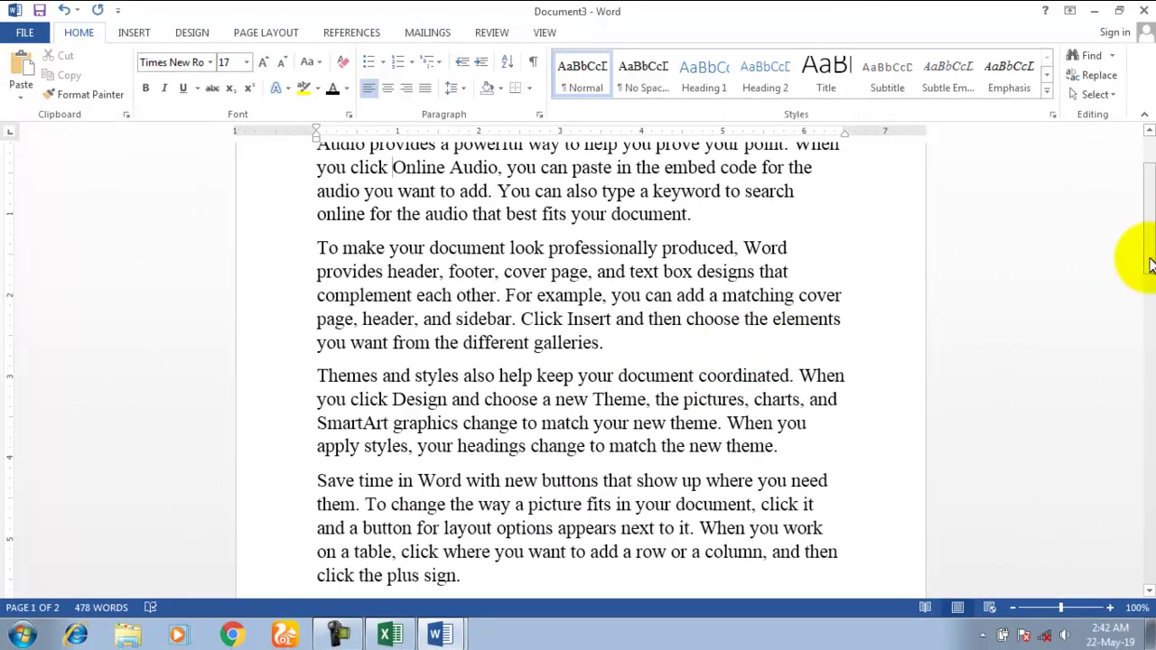
drag(1151, 264, 1149, 210)
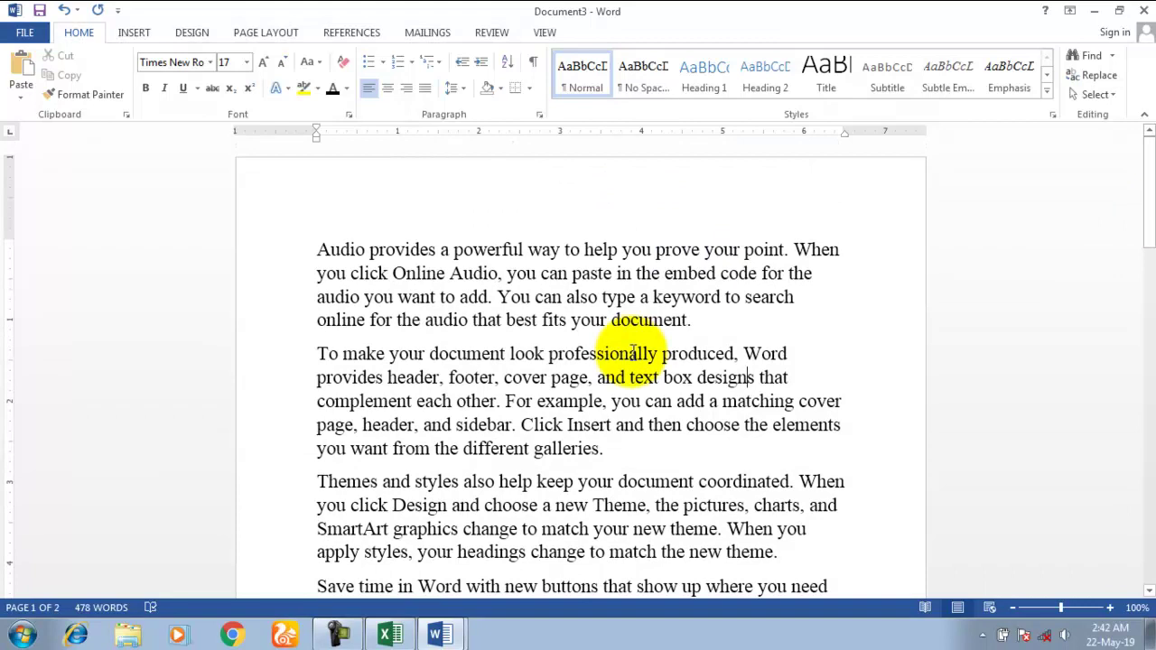
Select all of Document3 with Ctrl+A and justify it with Ctrl+J
key(ctrl+a)
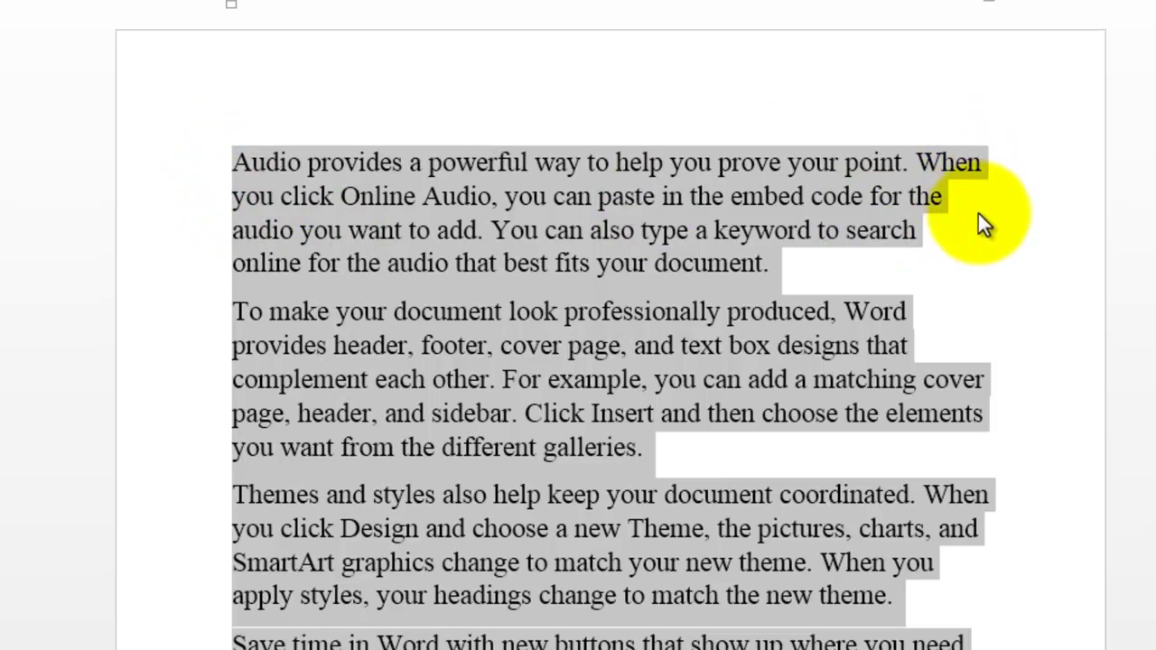
key(ctrl+j)
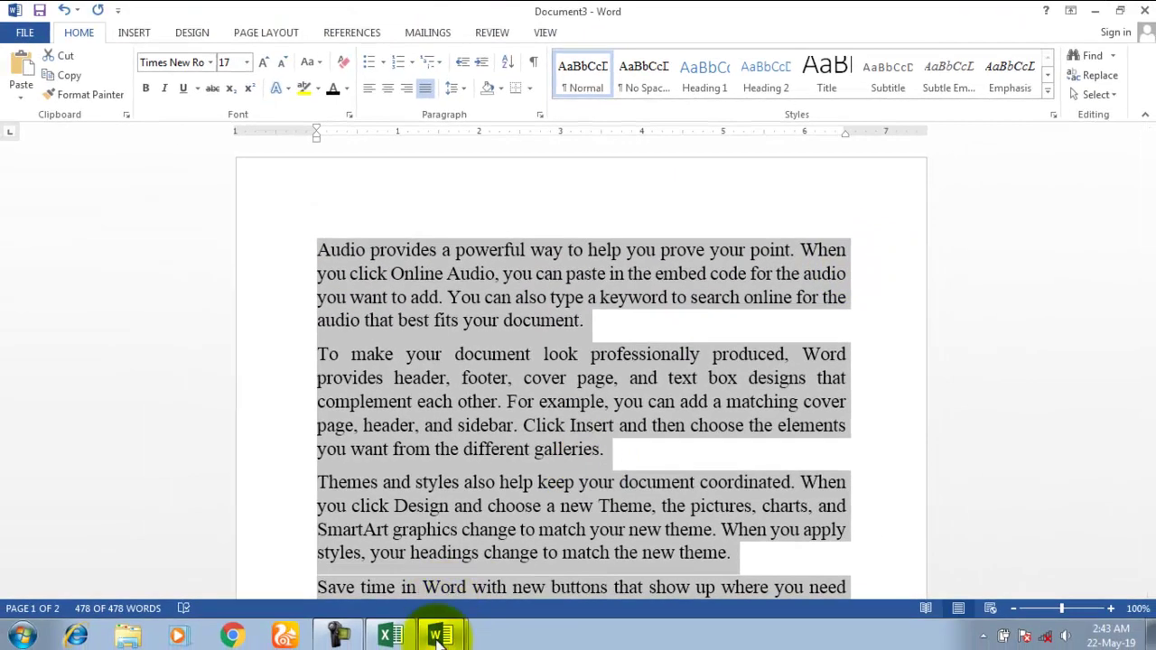
click(441, 595)
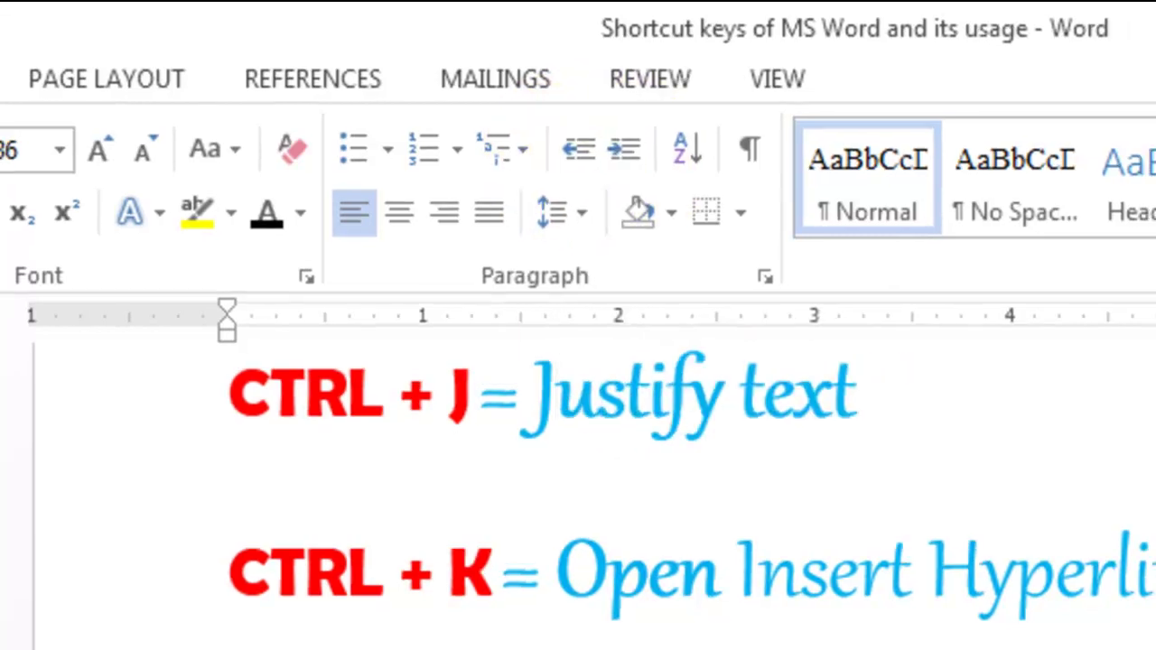
key(ctrl+a)
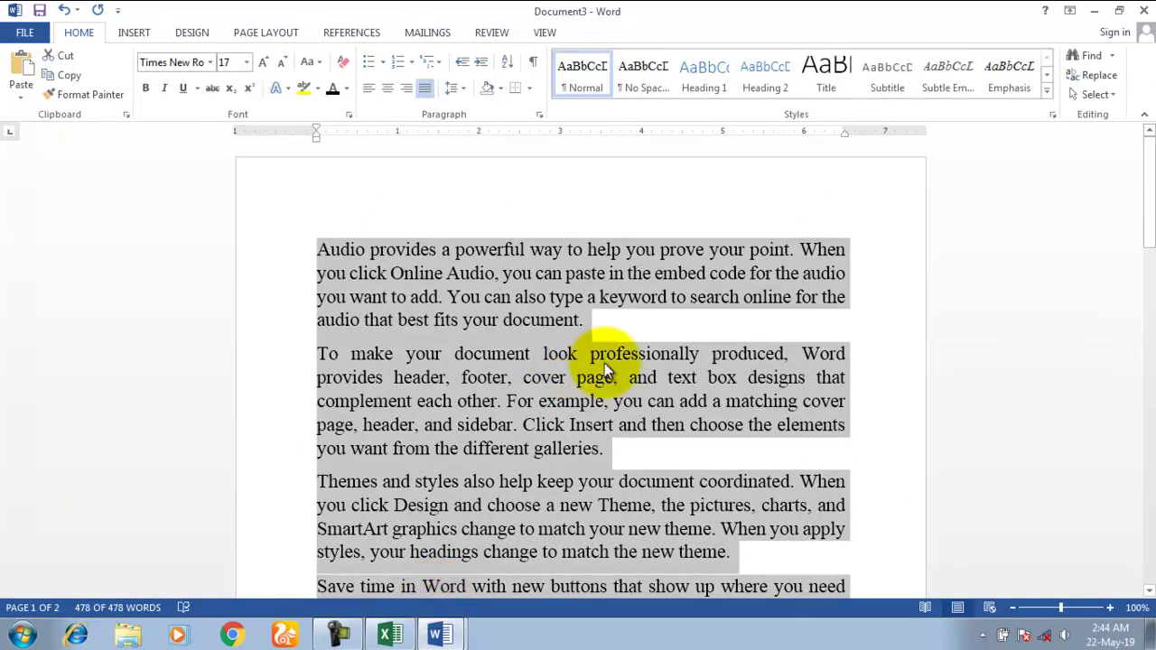
click(587, 316)
drag(587, 318, 283, 251)
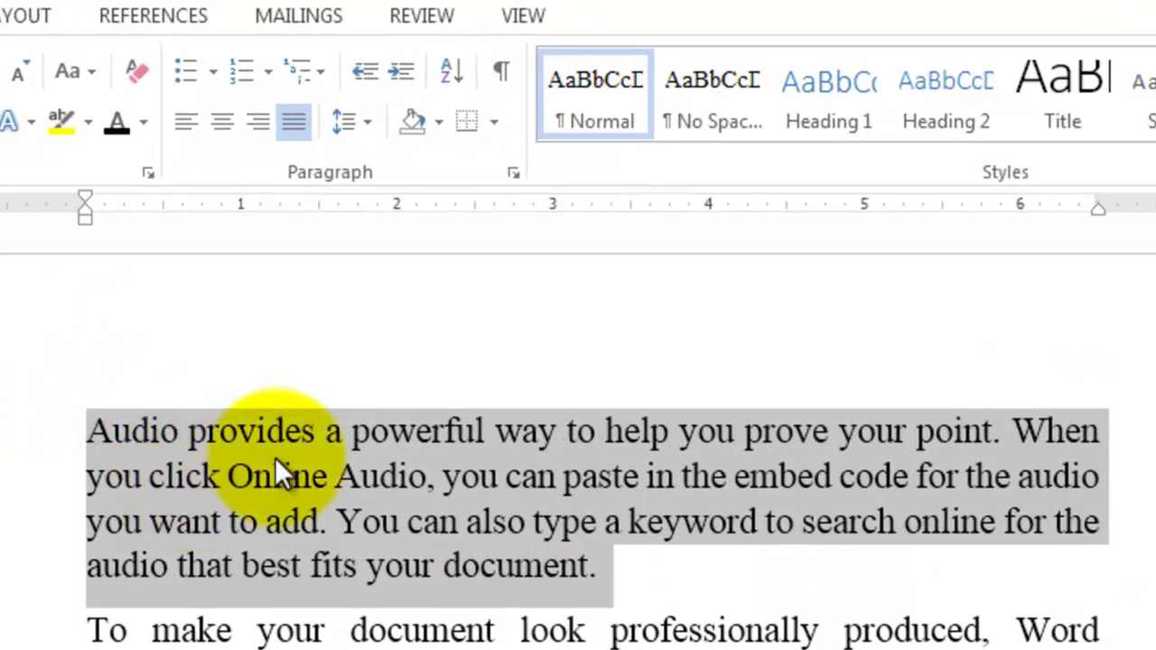
Increase the Audio paragraph's indent twice to 1 inch, then decrease it back to the margin
click(396, 78)
click(399, 77)
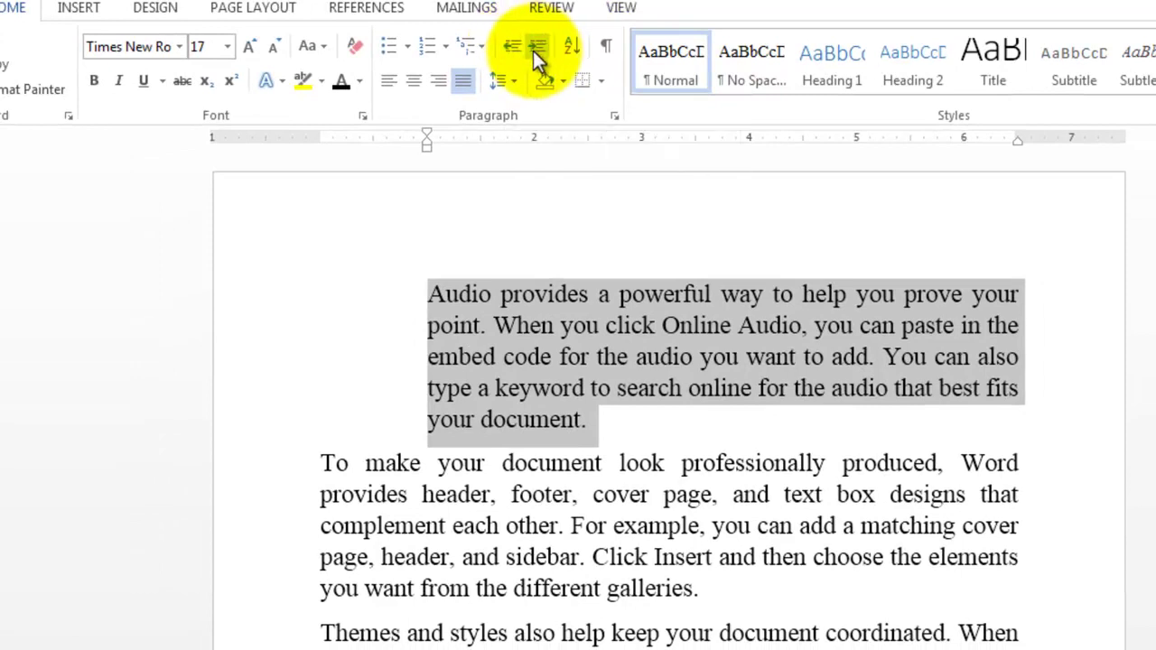
click(513, 46)
click(512, 46)
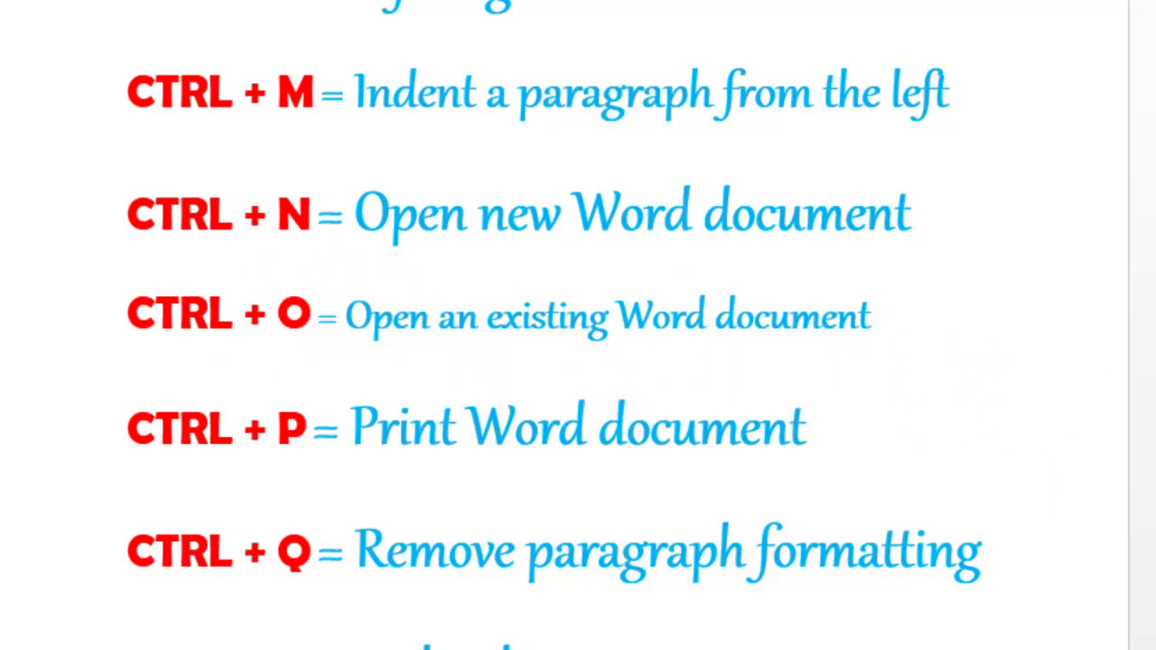
Scroll further down the shortcut list, then select Document3's first 'Audio provides' paragraph
scroll(1129, 425, down, 3)
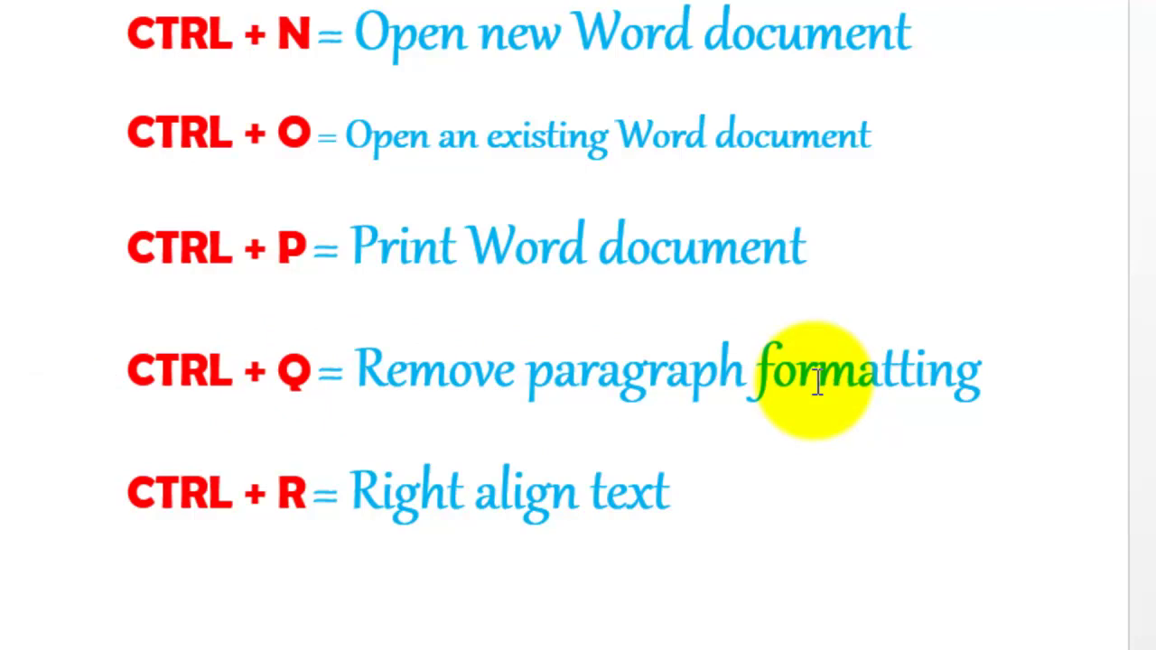
scroll(579, 325, down, 3)
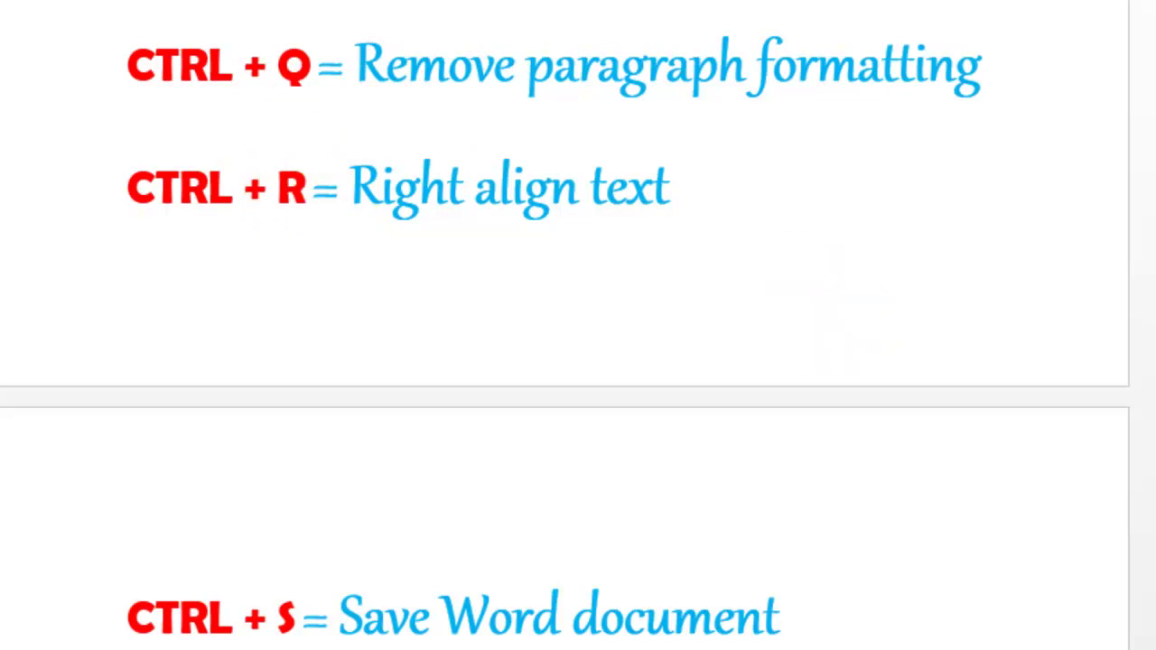
scroll(1038, 451, down, 3)
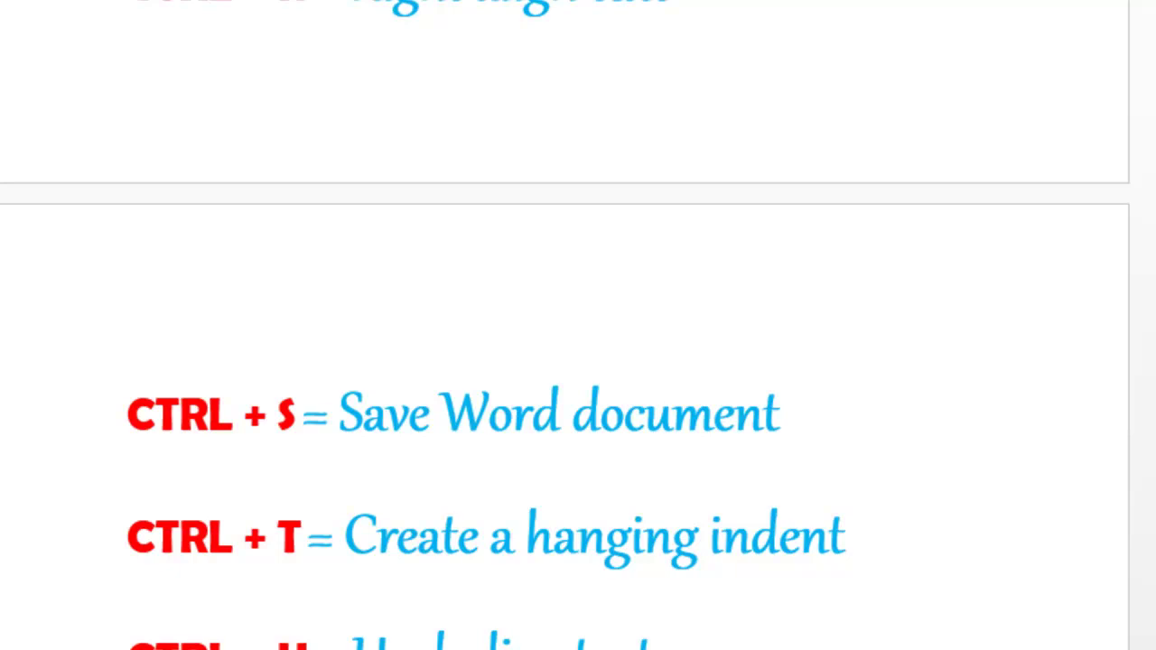
scroll(578, 361, down, 3)
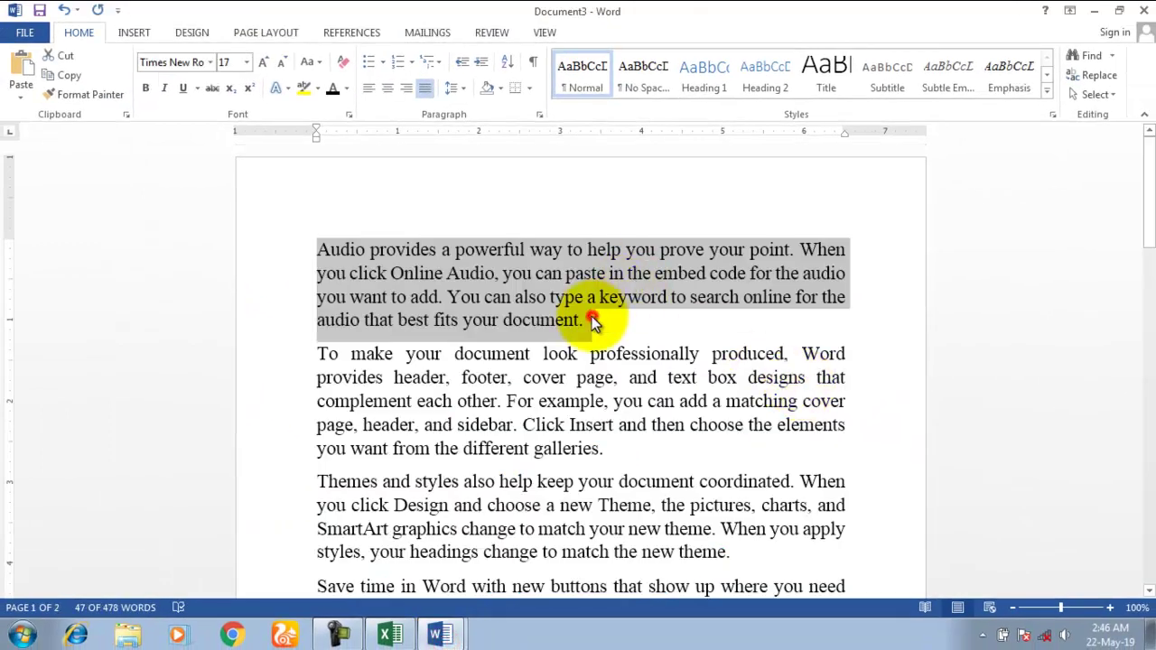
drag(591, 322, 331, 248)
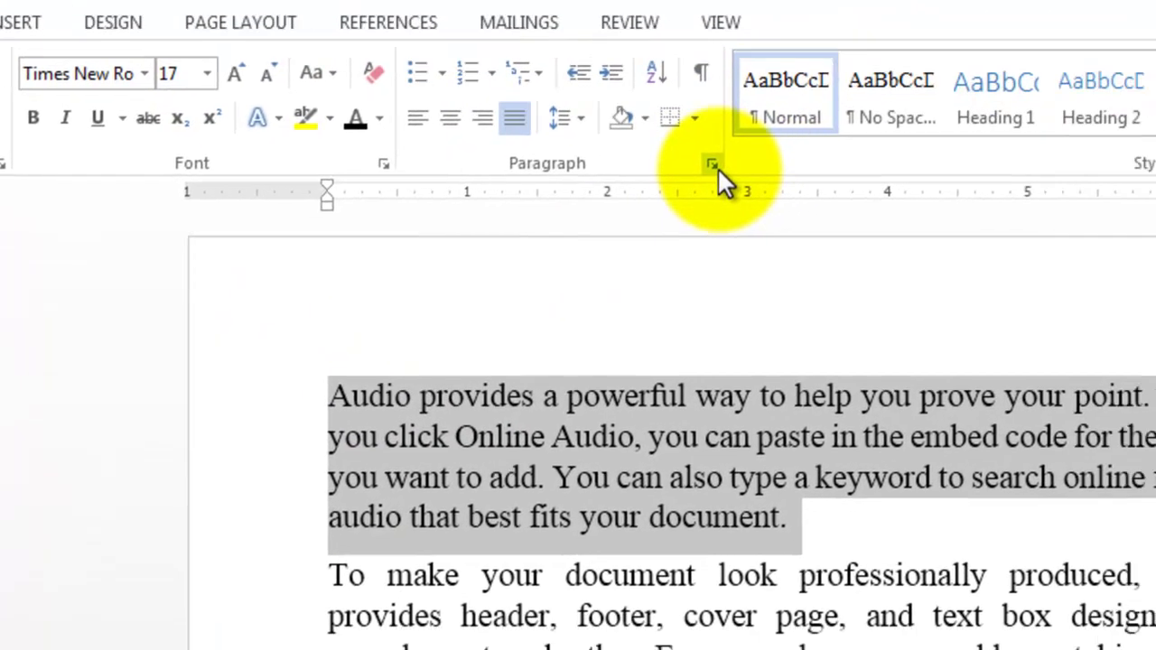
Give the Audio paragraph a 1.6" hanging indent in the Paragraph dialog
click(791, 198)
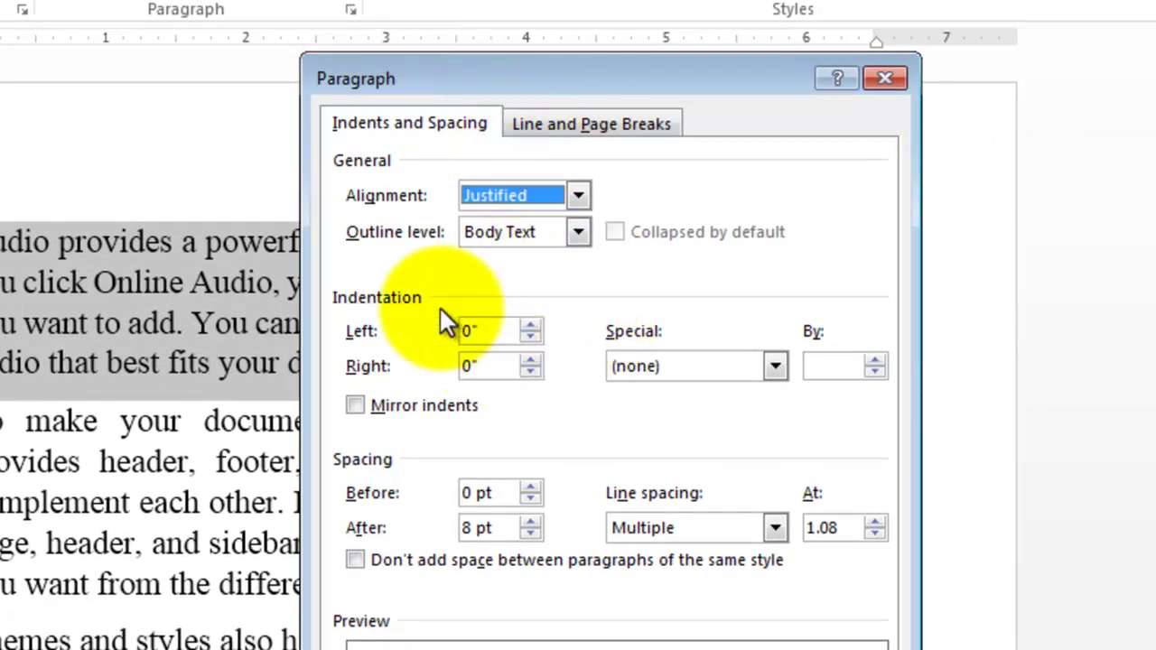
click(774, 367)
click(694, 431)
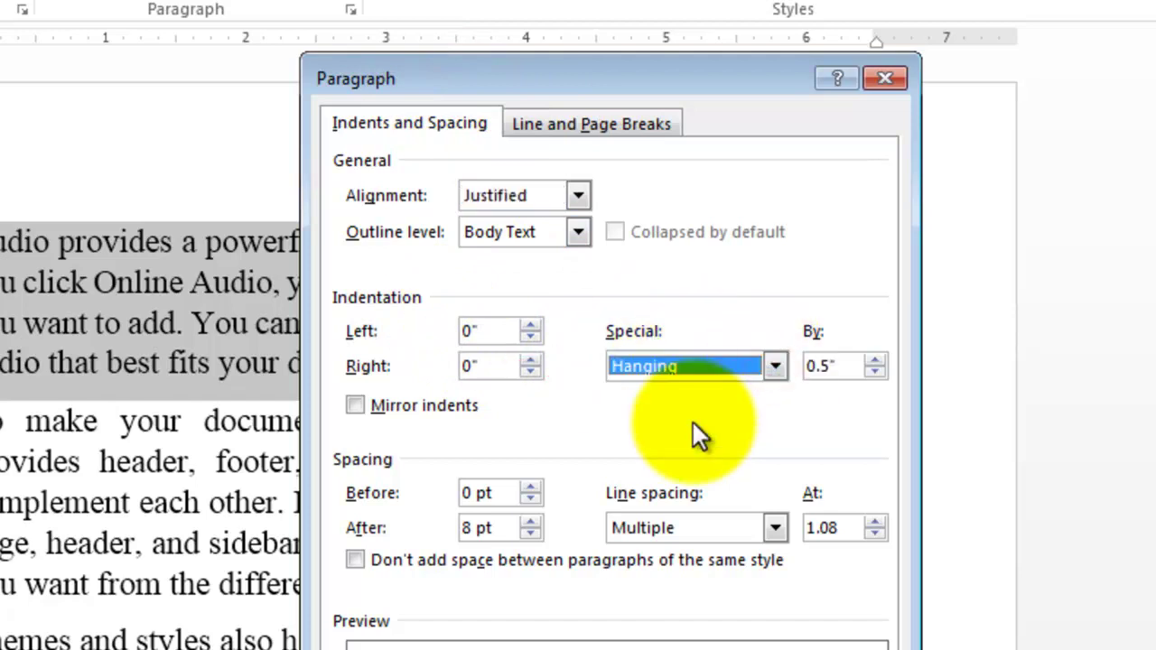
click(872, 358)
click(872, 358)
click(871, 358)
click(872, 358)
click(871, 358)
click(872, 358)
click(871, 357)
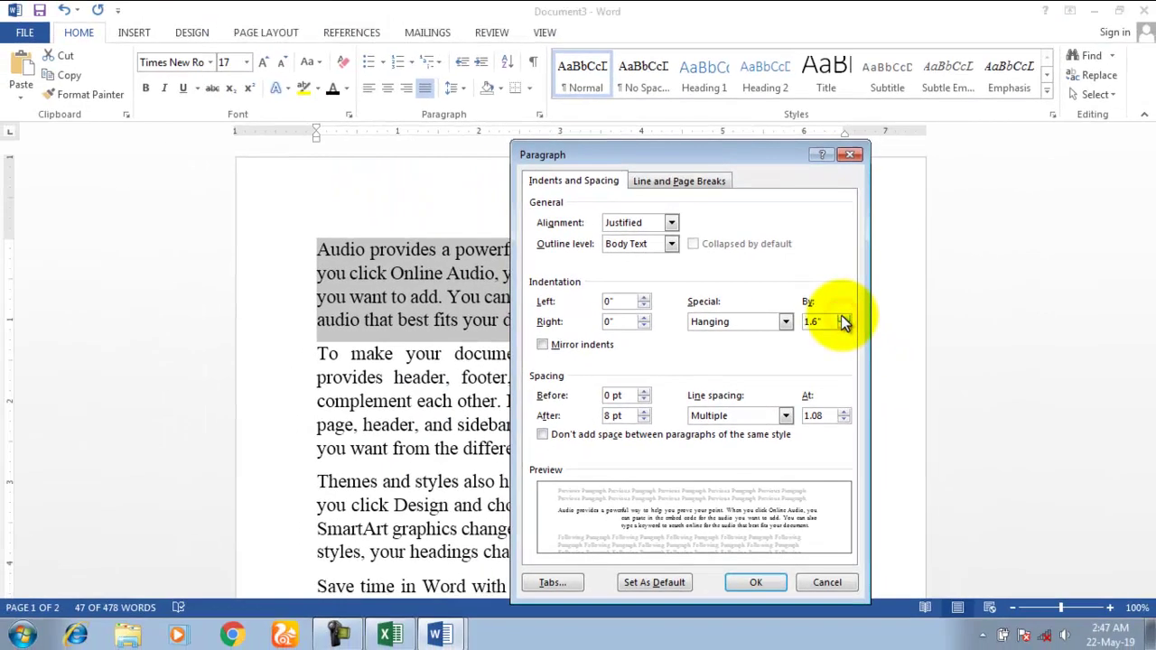
click(757, 584)
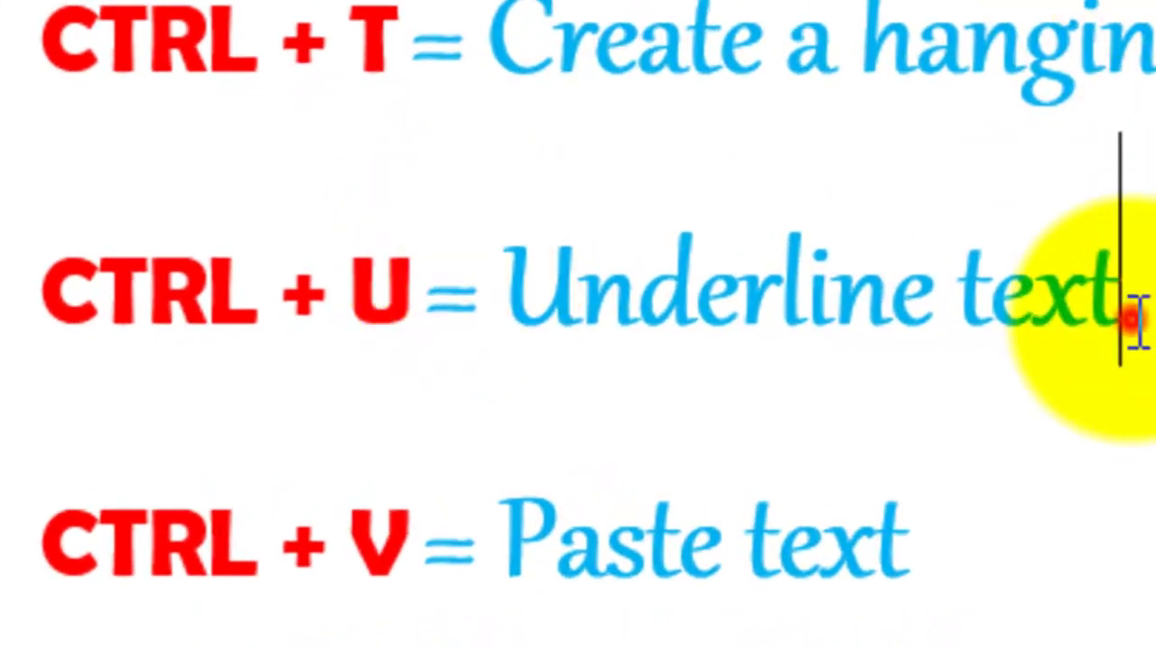
drag(1127, 322, 549, 240)
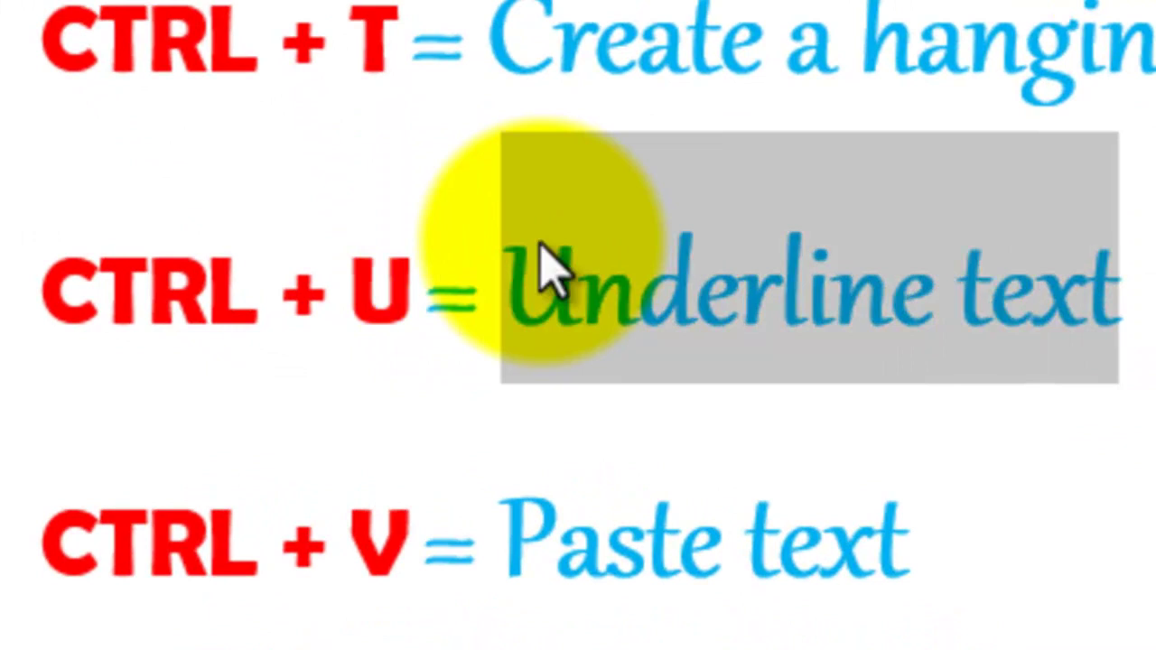
key(ctrl+u)
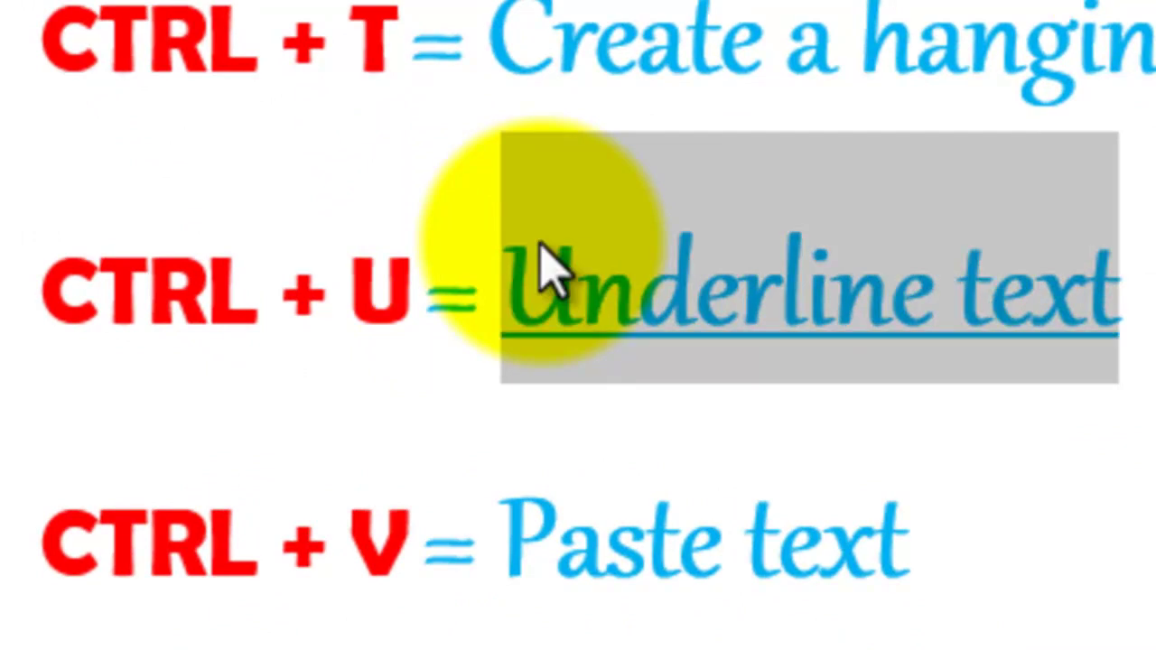
key(ctrl+u)
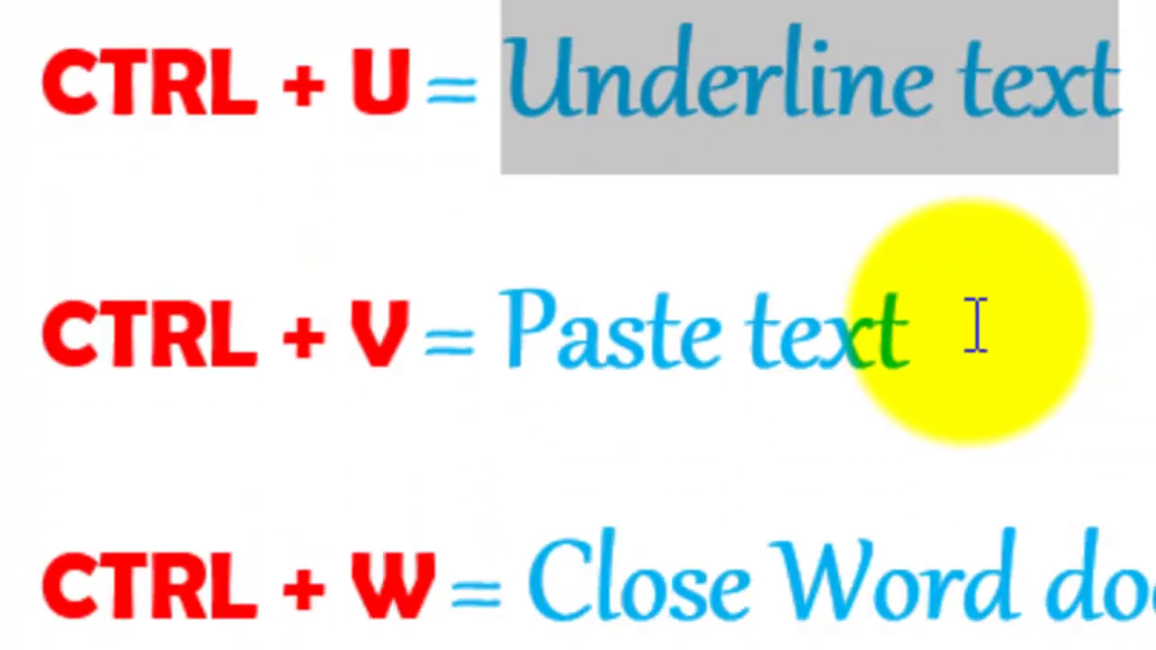
click(910, 316)
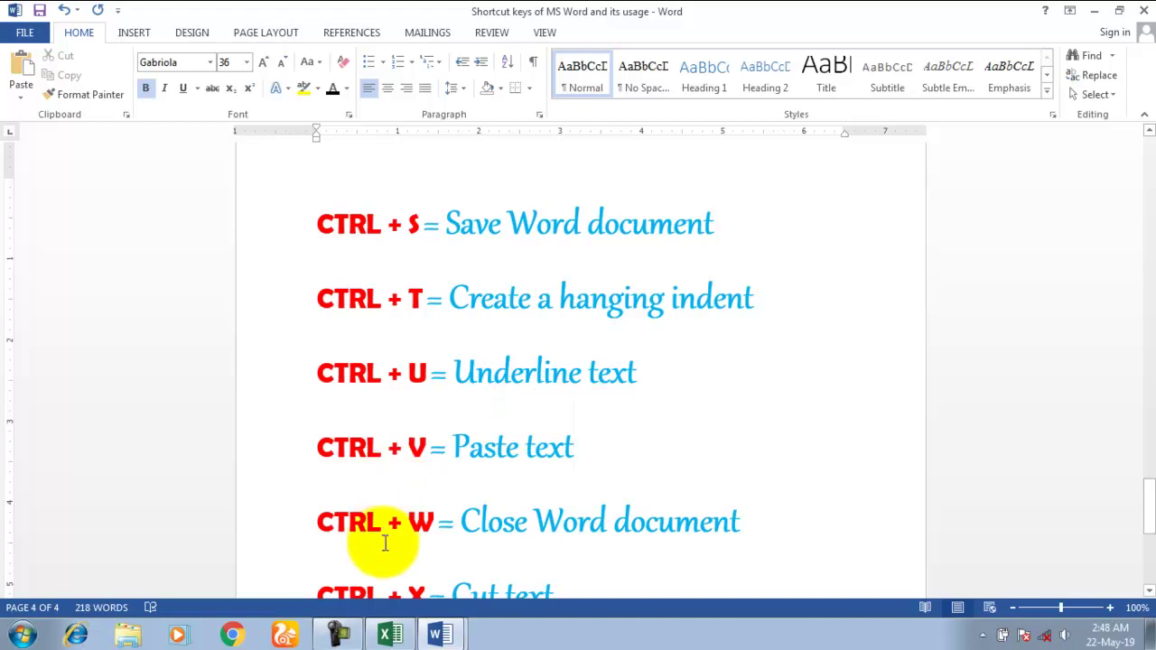
Scroll to the last shortcuts, CTRL + Y = Redo and CTRL + Z = Undo, briefly checking Document3
click(1151, 509)
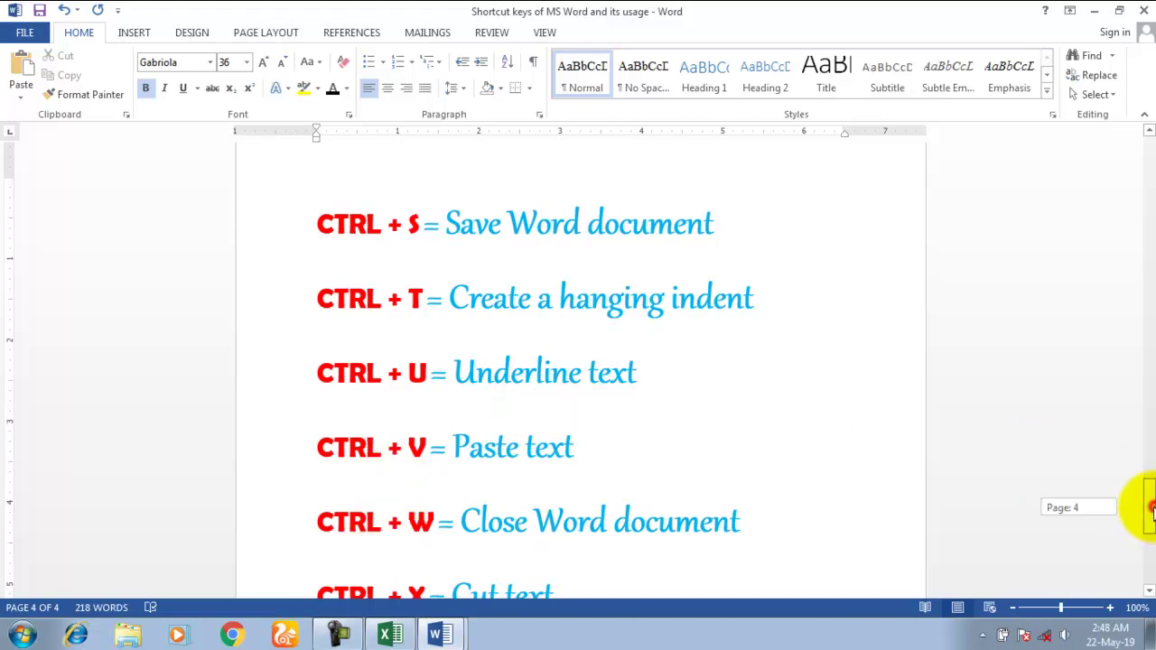
drag(1152, 509, 1152, 542)
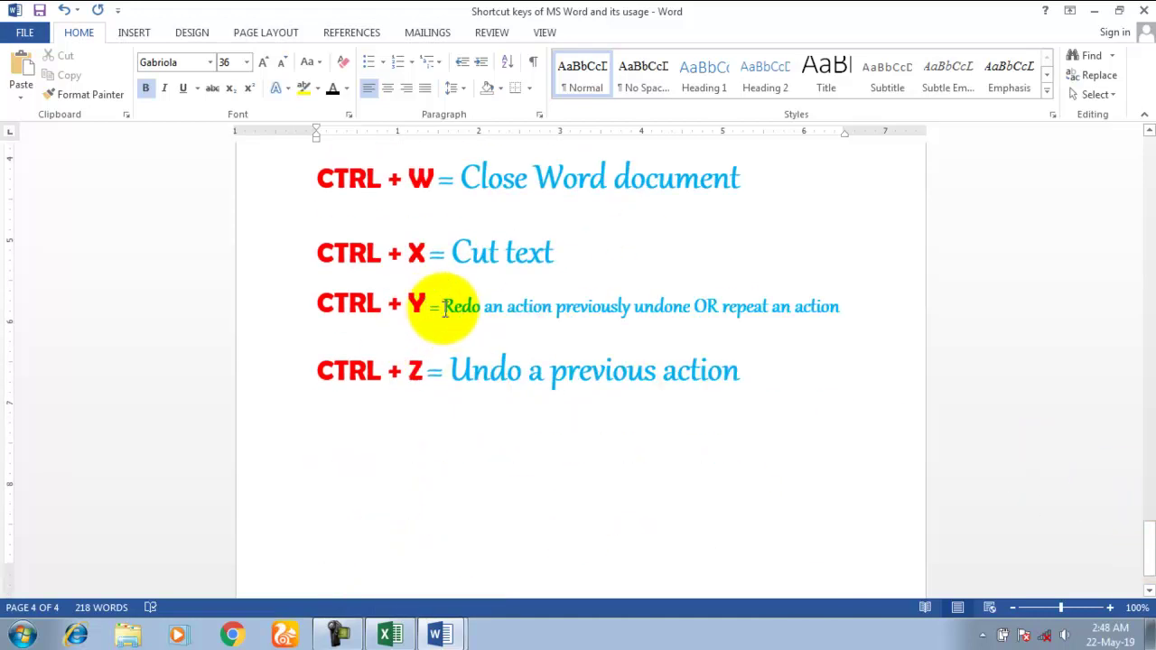
click(443, 635)
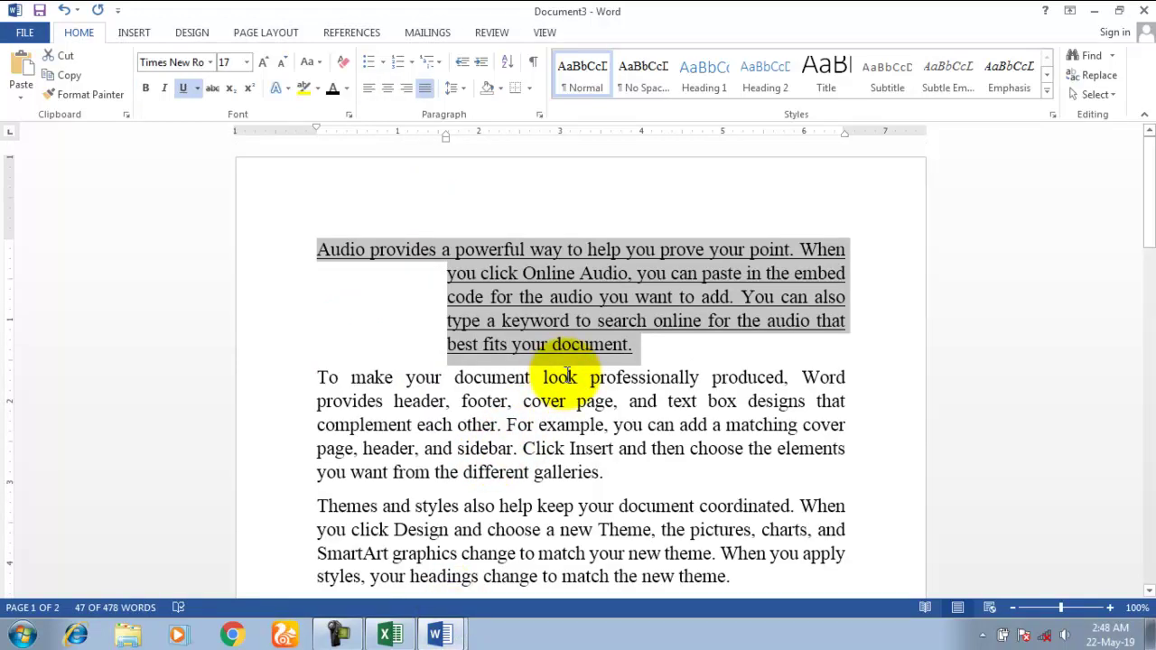
click(441, 635)
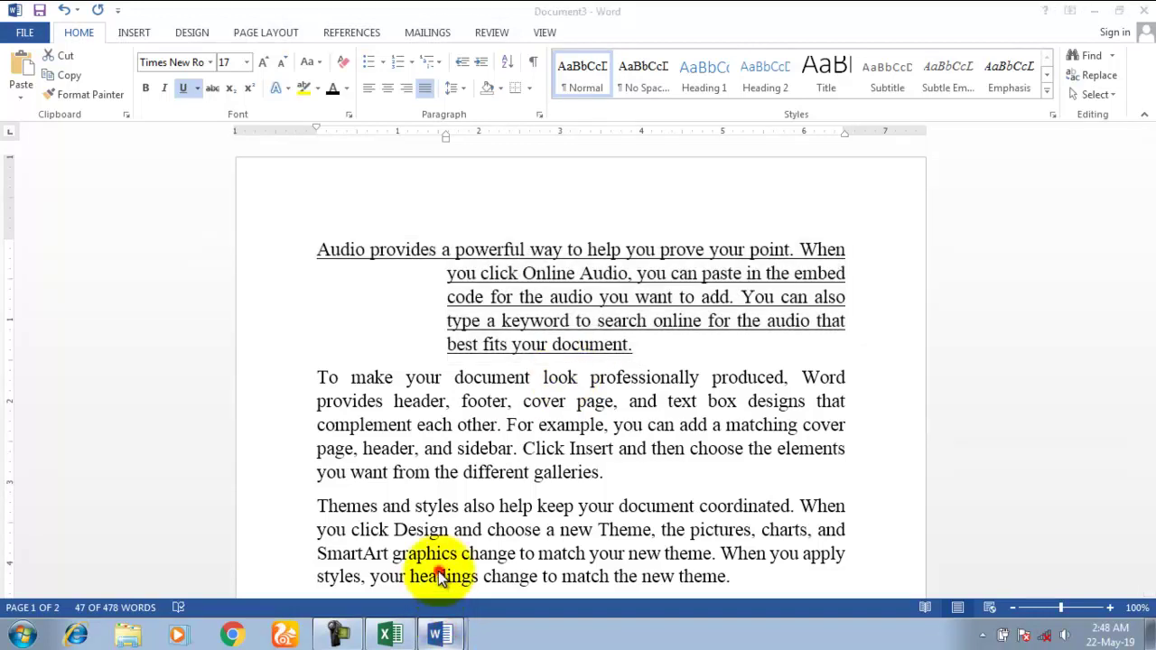
click(439, 570)
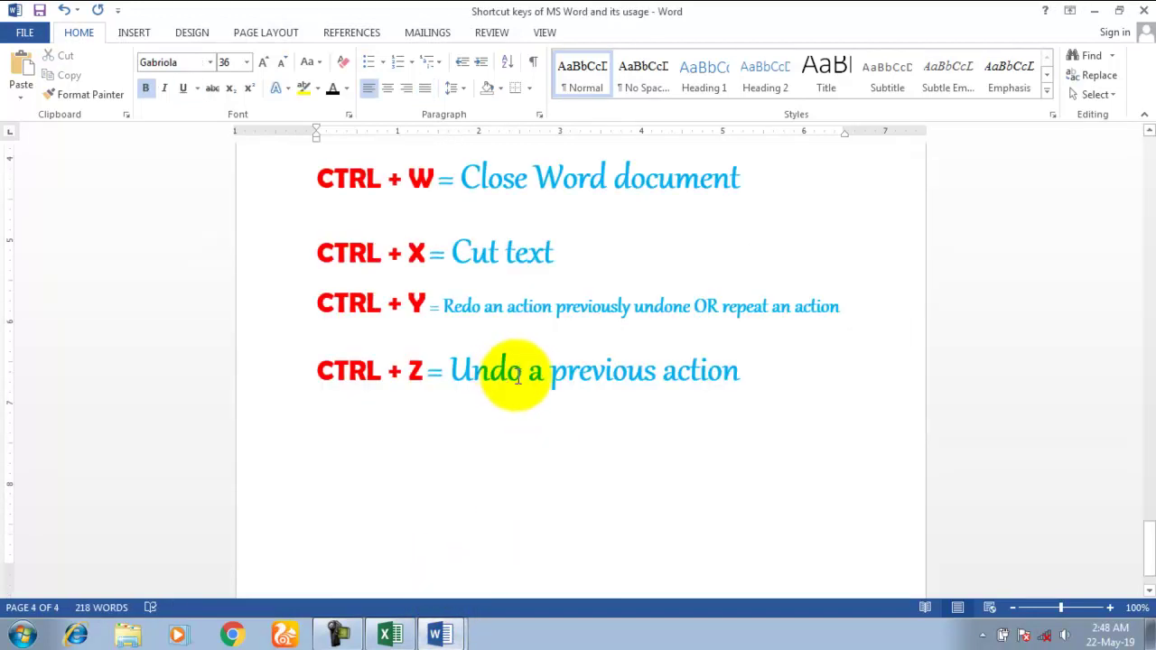
click(440, 635)
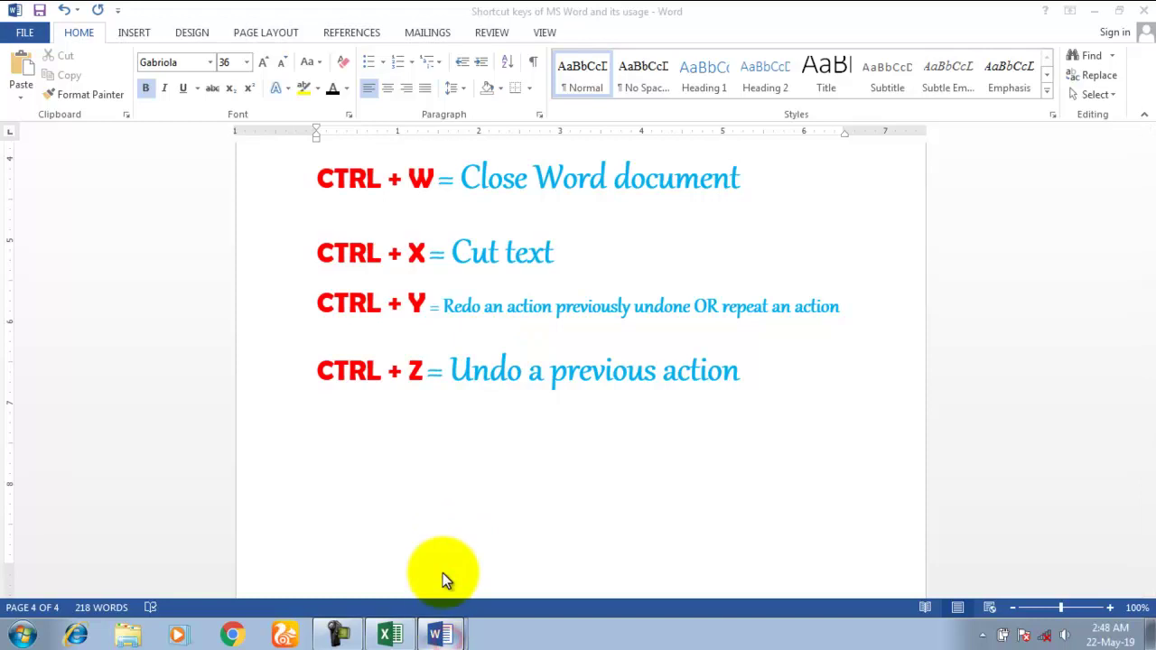
In Document4, type 'computer', undo it with Ctrl+Z, then type 'computer' again
click(442, 591)
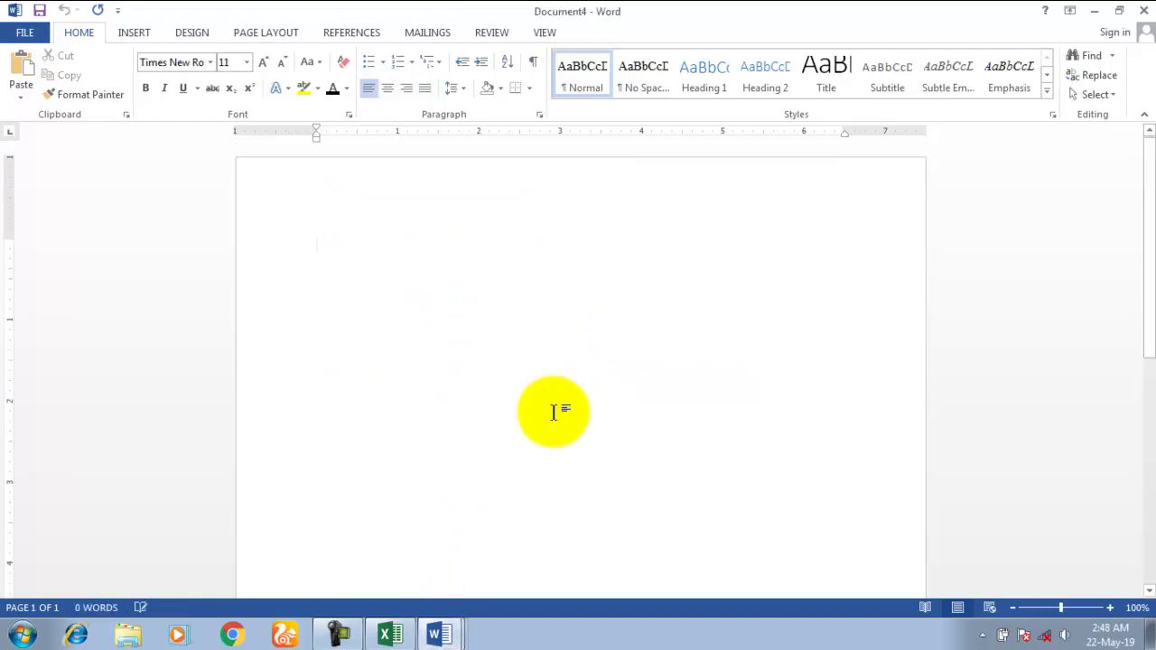
text(c)
text(omputer)
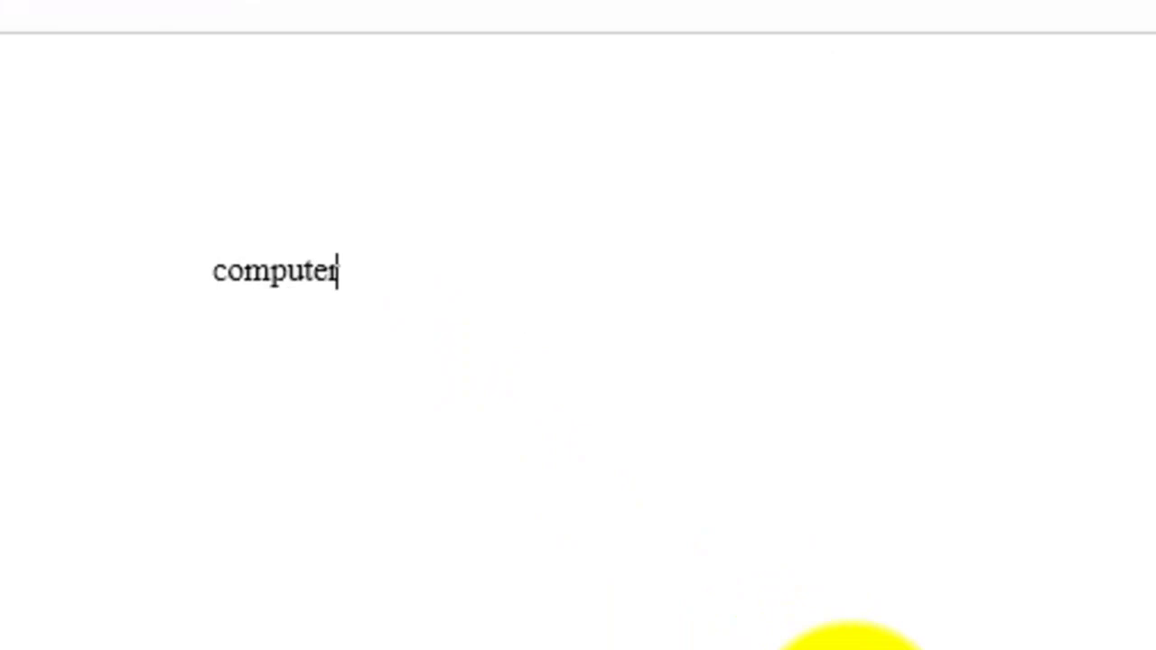
key(Return)
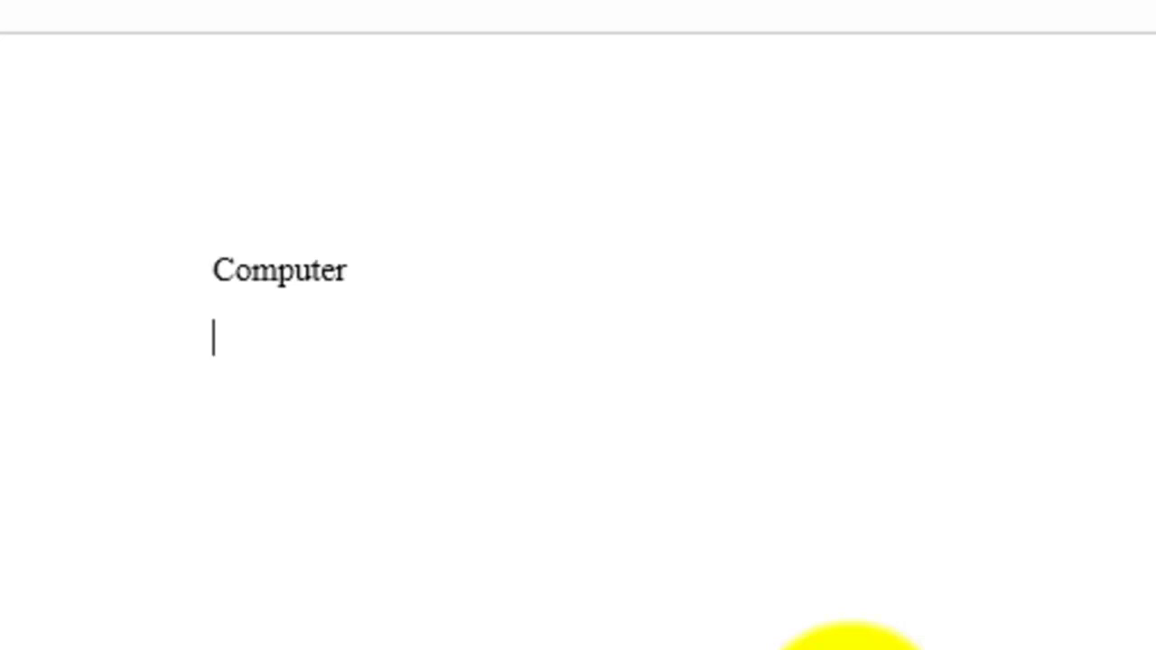
key(ctrl+z)
key(ctrl+z)
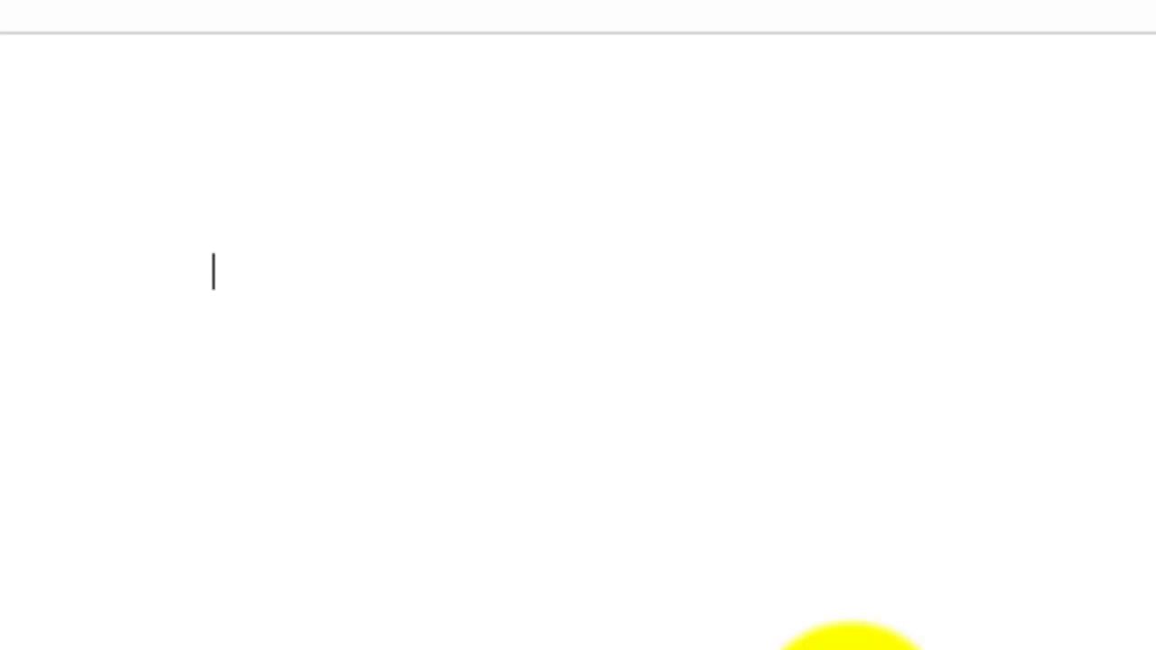
text(computer)
key(Return)
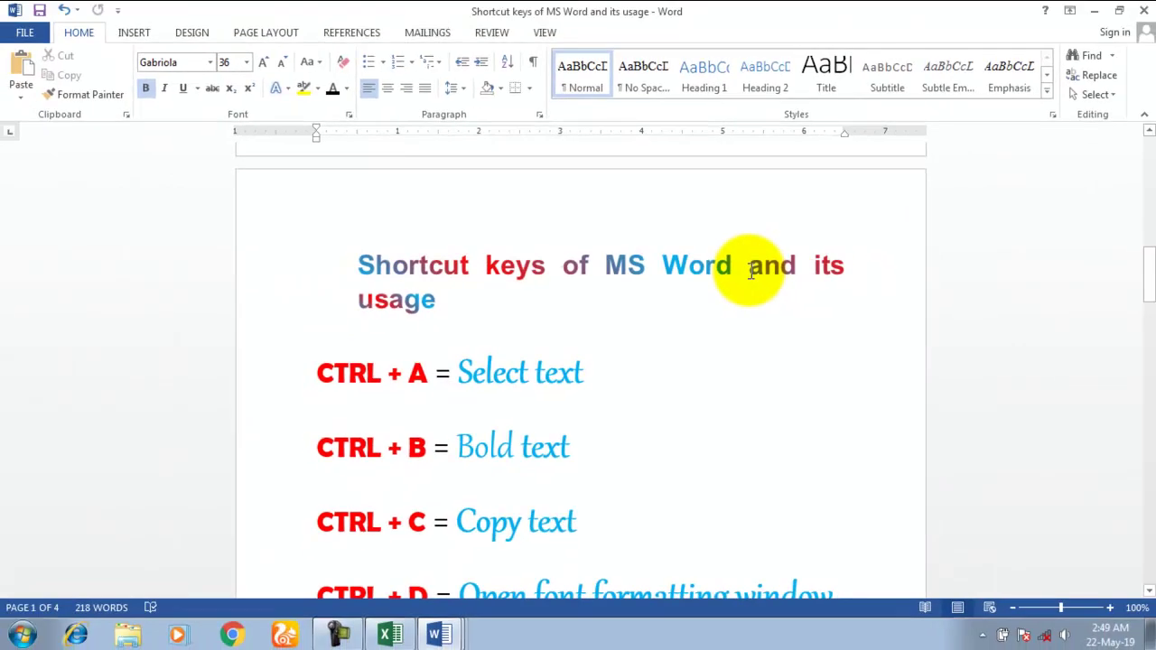
Minimise the shortcut-keys, Document3 and Document4 windows to reveal the Windows desktop
click(1093, 11)
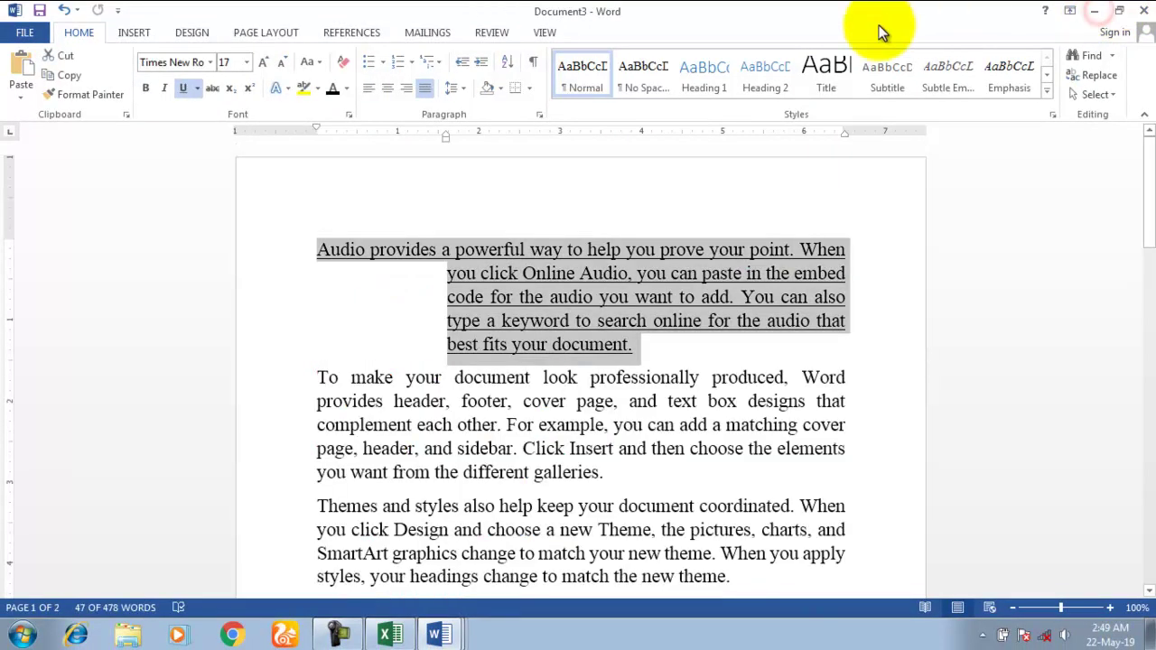
click(1094, 11)
click(1094, 10)
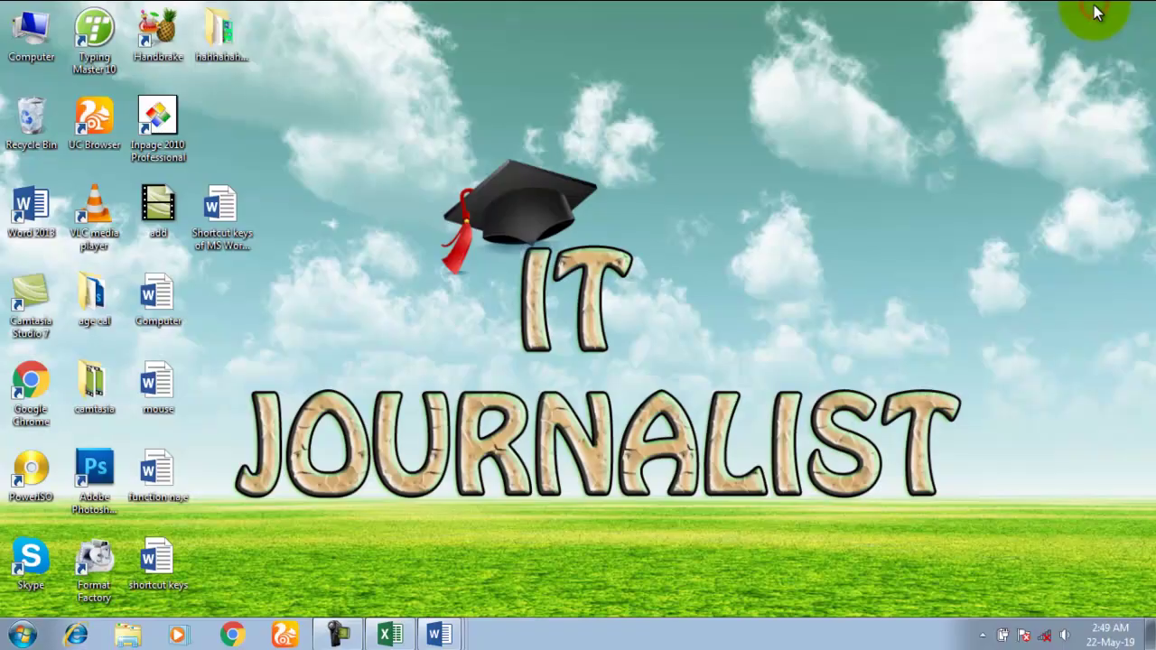